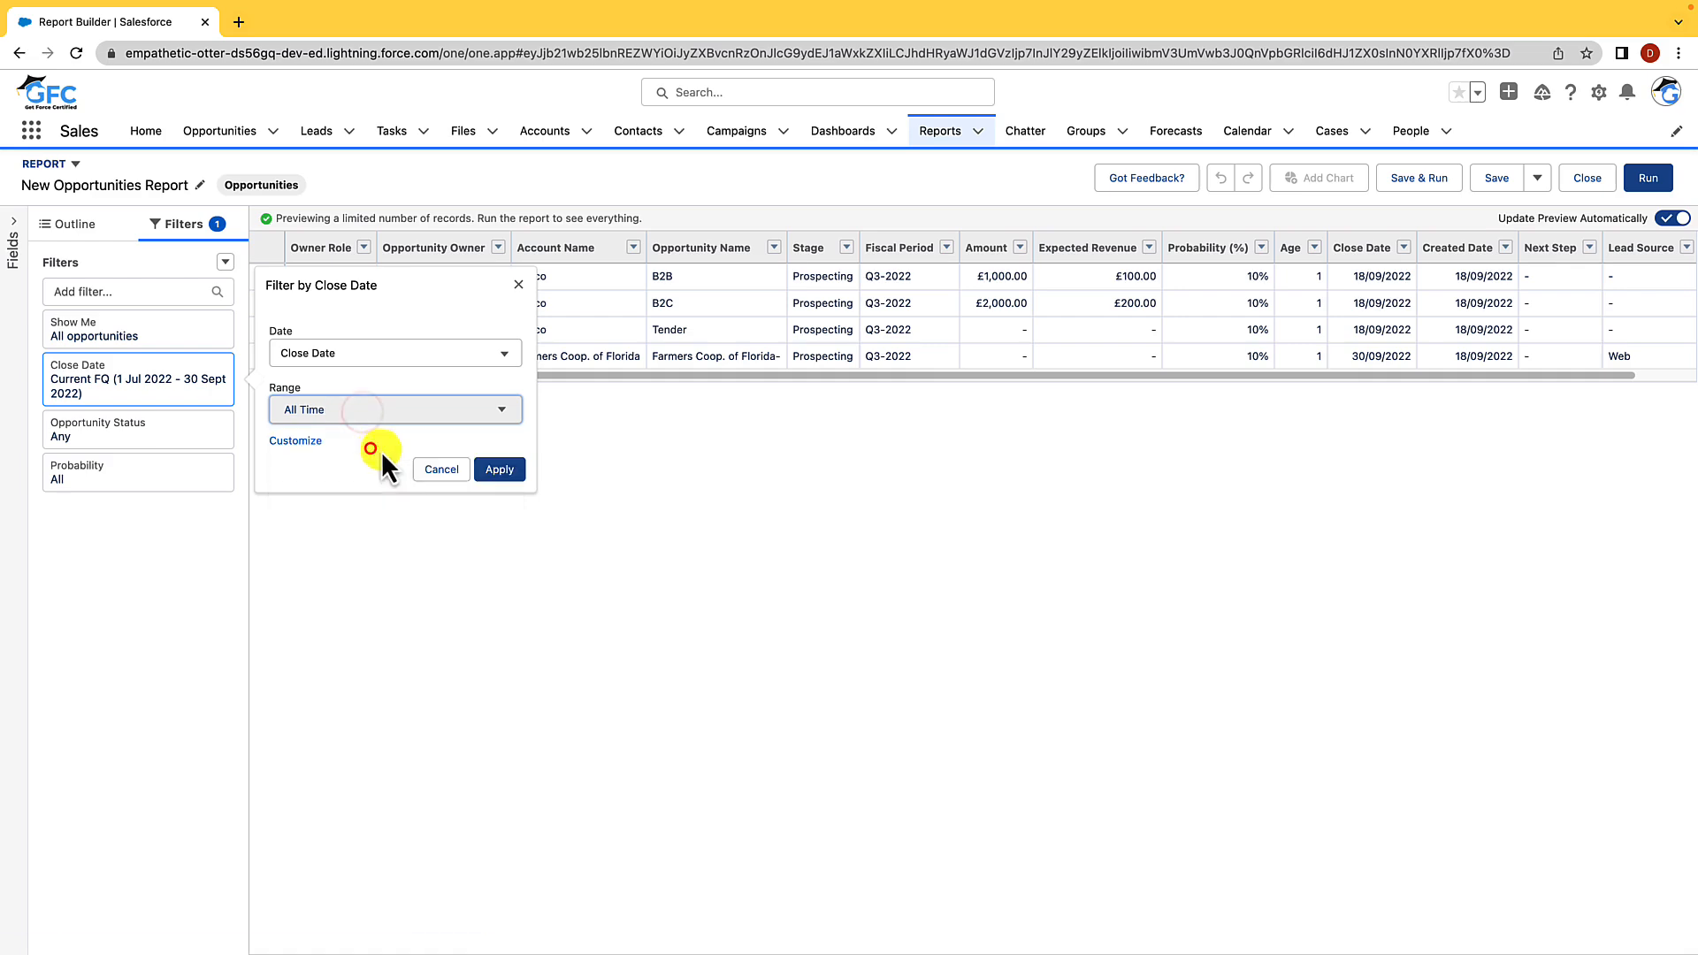
Apply the All Time range to the report's Close Date filter
{"action": "left_click", "coordinate": [510, 464]}
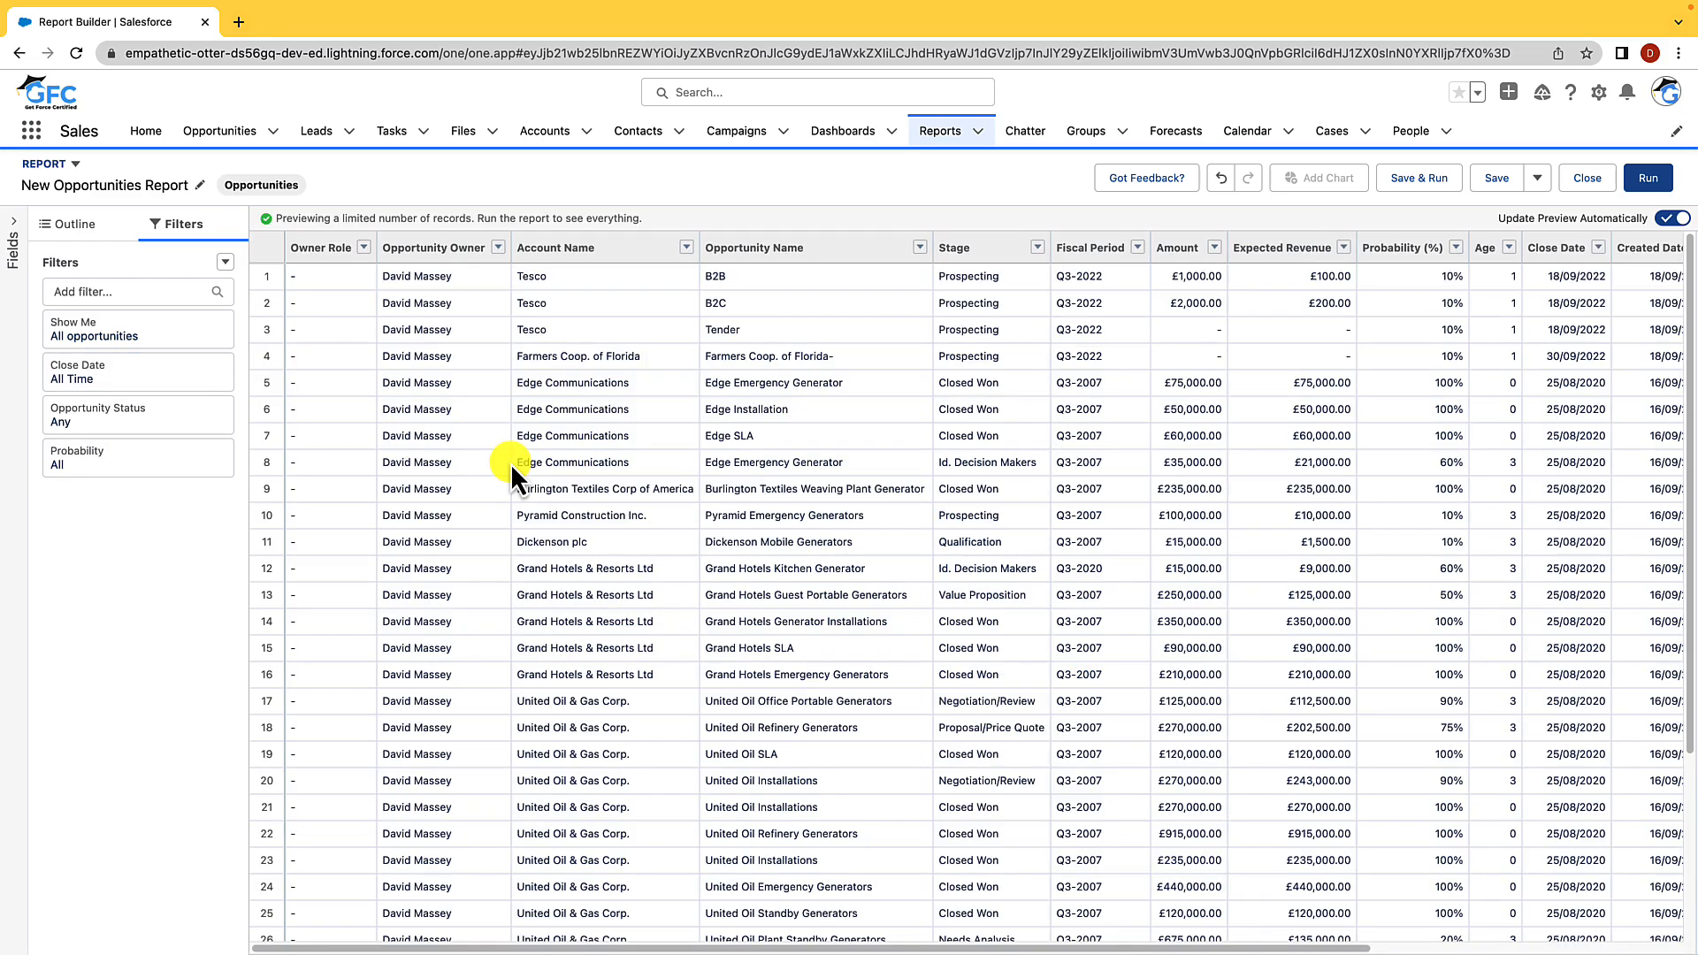
Add the Closed field as a report column, and remove that column again
{"action": "left_click", "coordinate": [76, 225]}
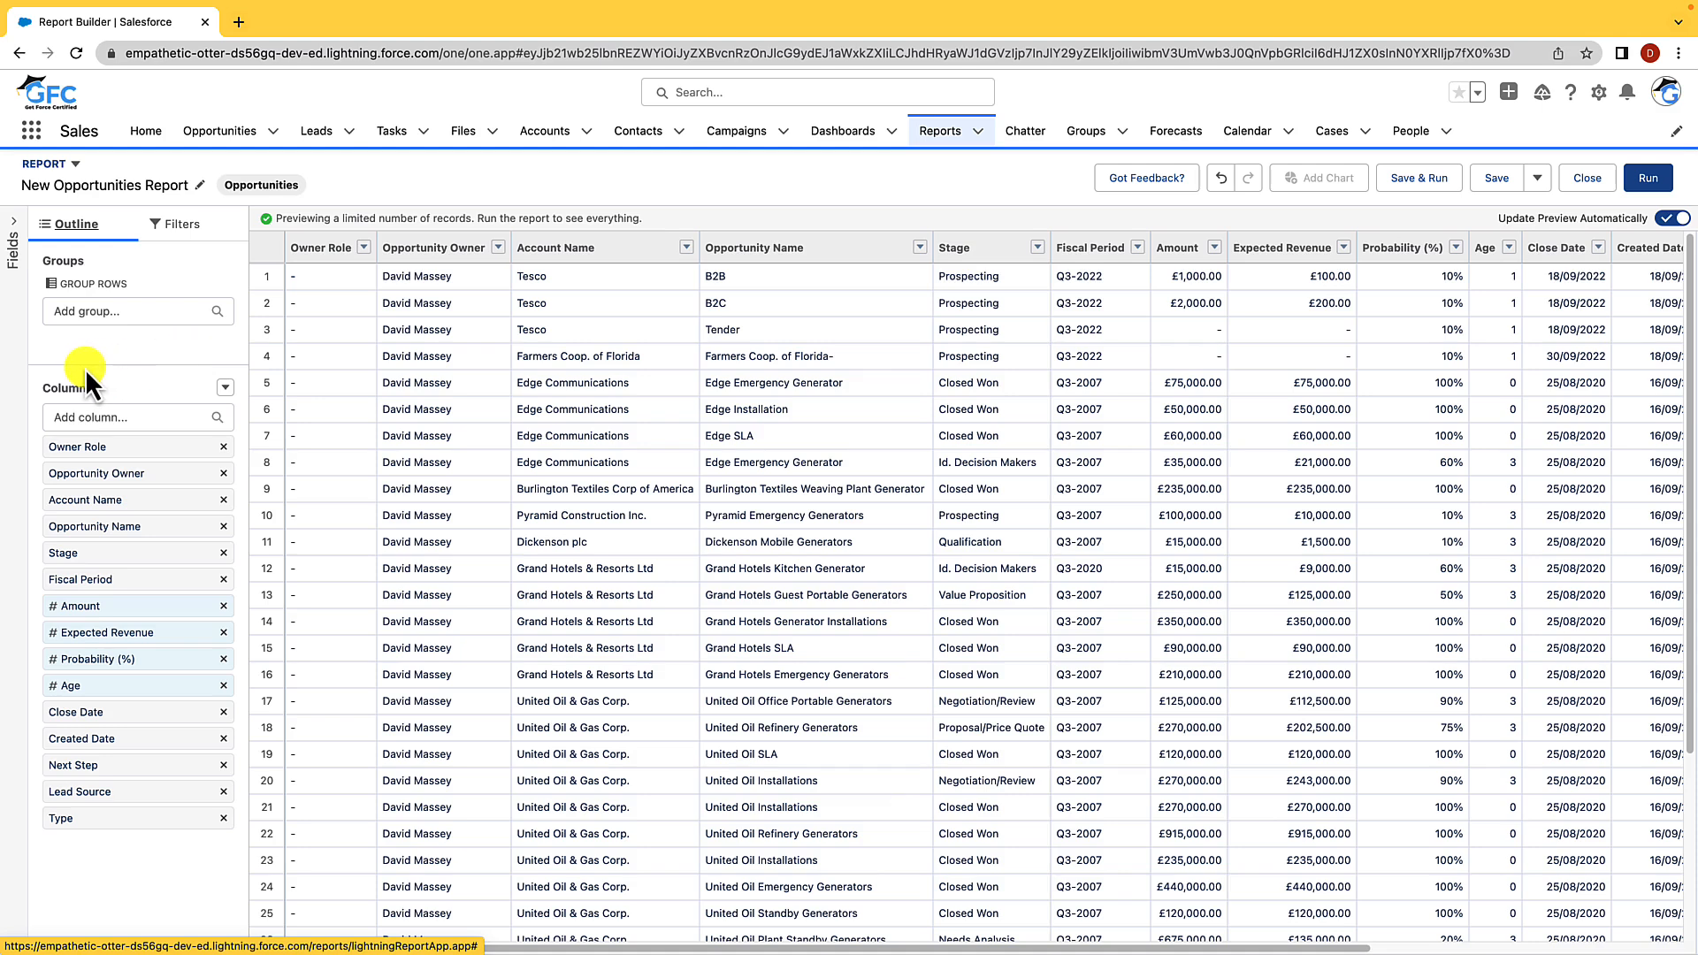
{"action": "left_click", "coordinate": [102, 417]}
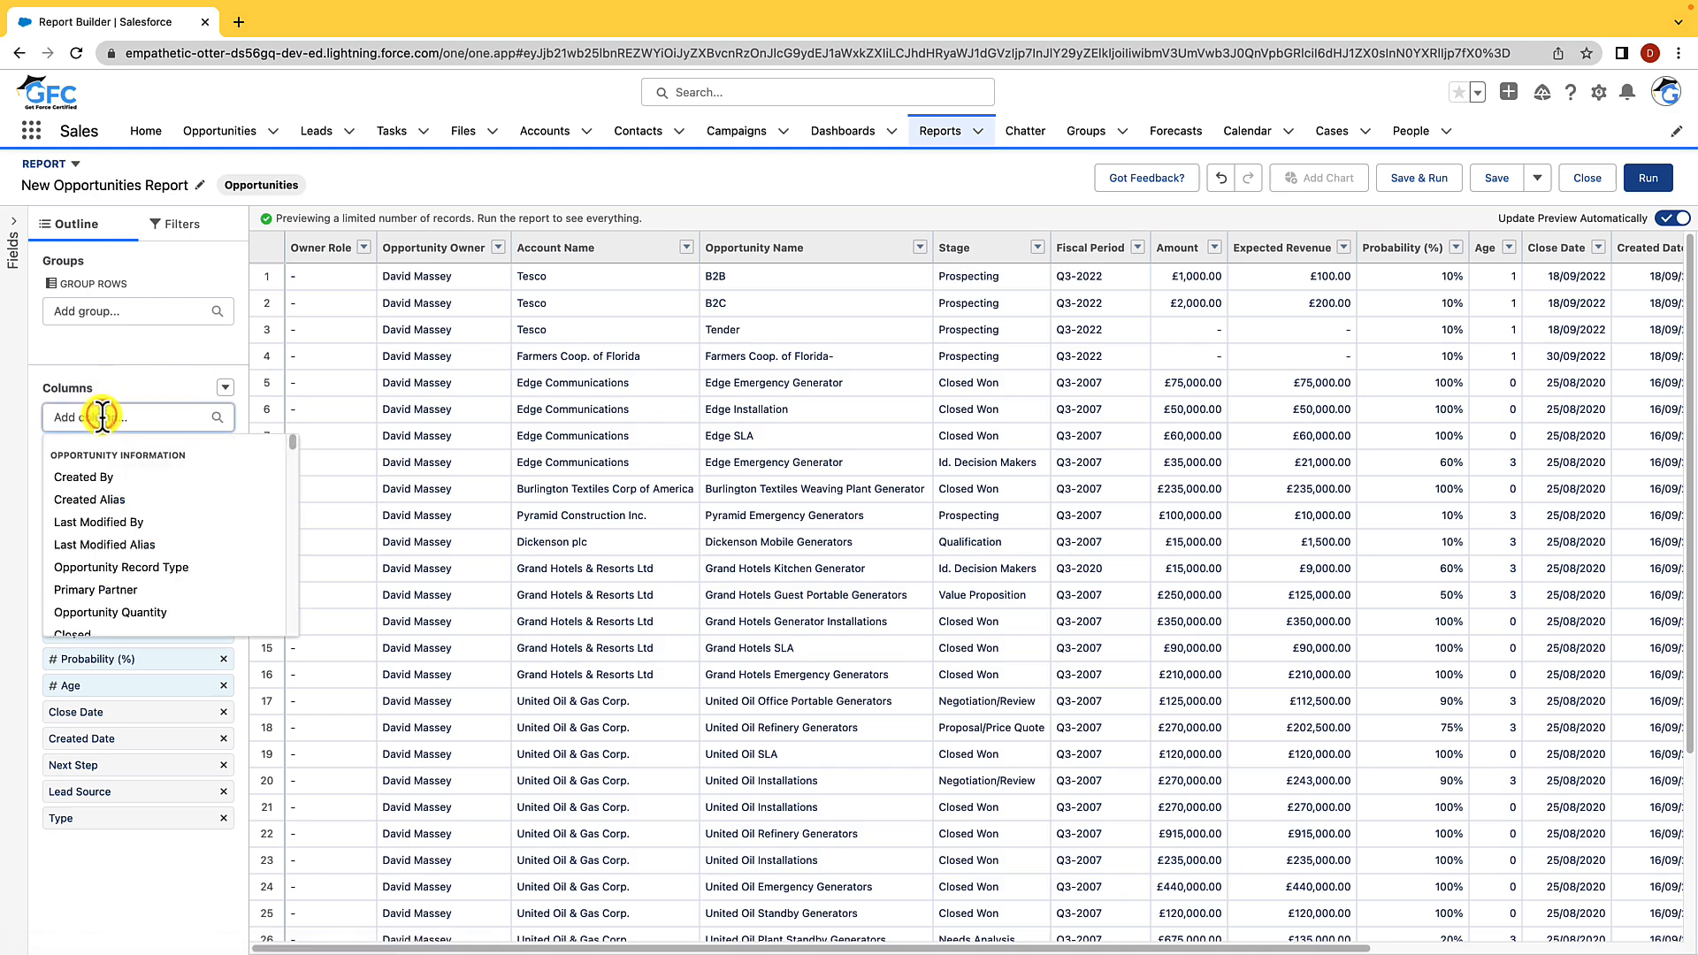
{"action": "type", "text": "closed"}
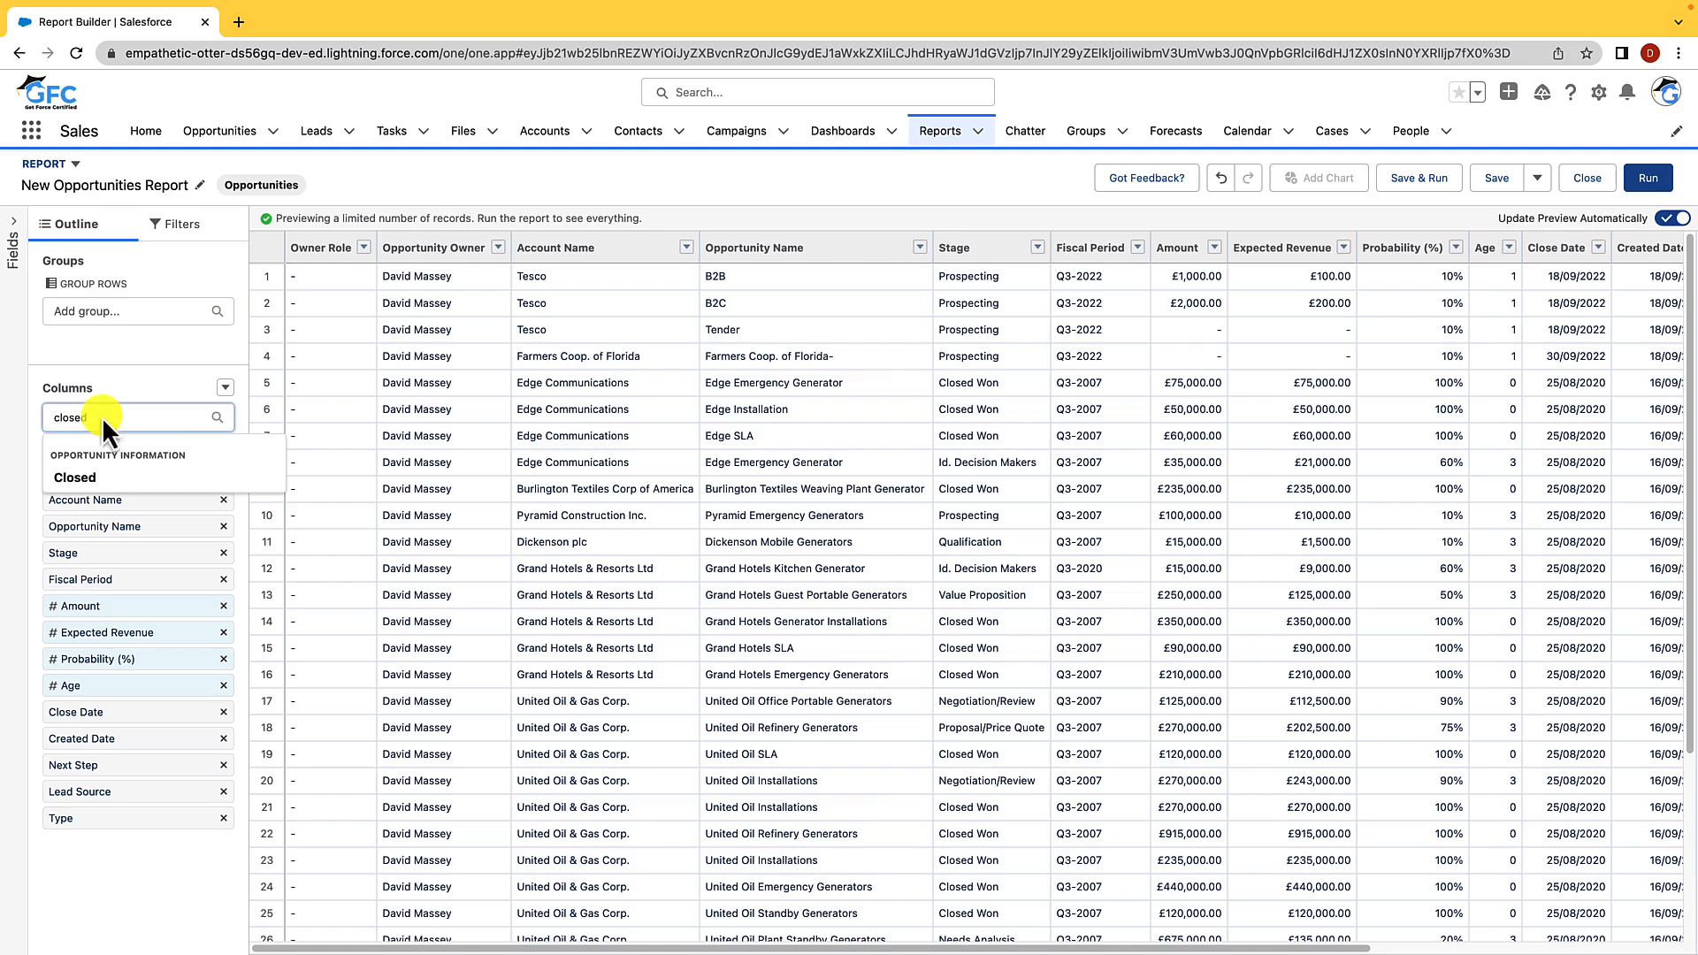
{"action": "left_click", "coordinate": [88, 477]}
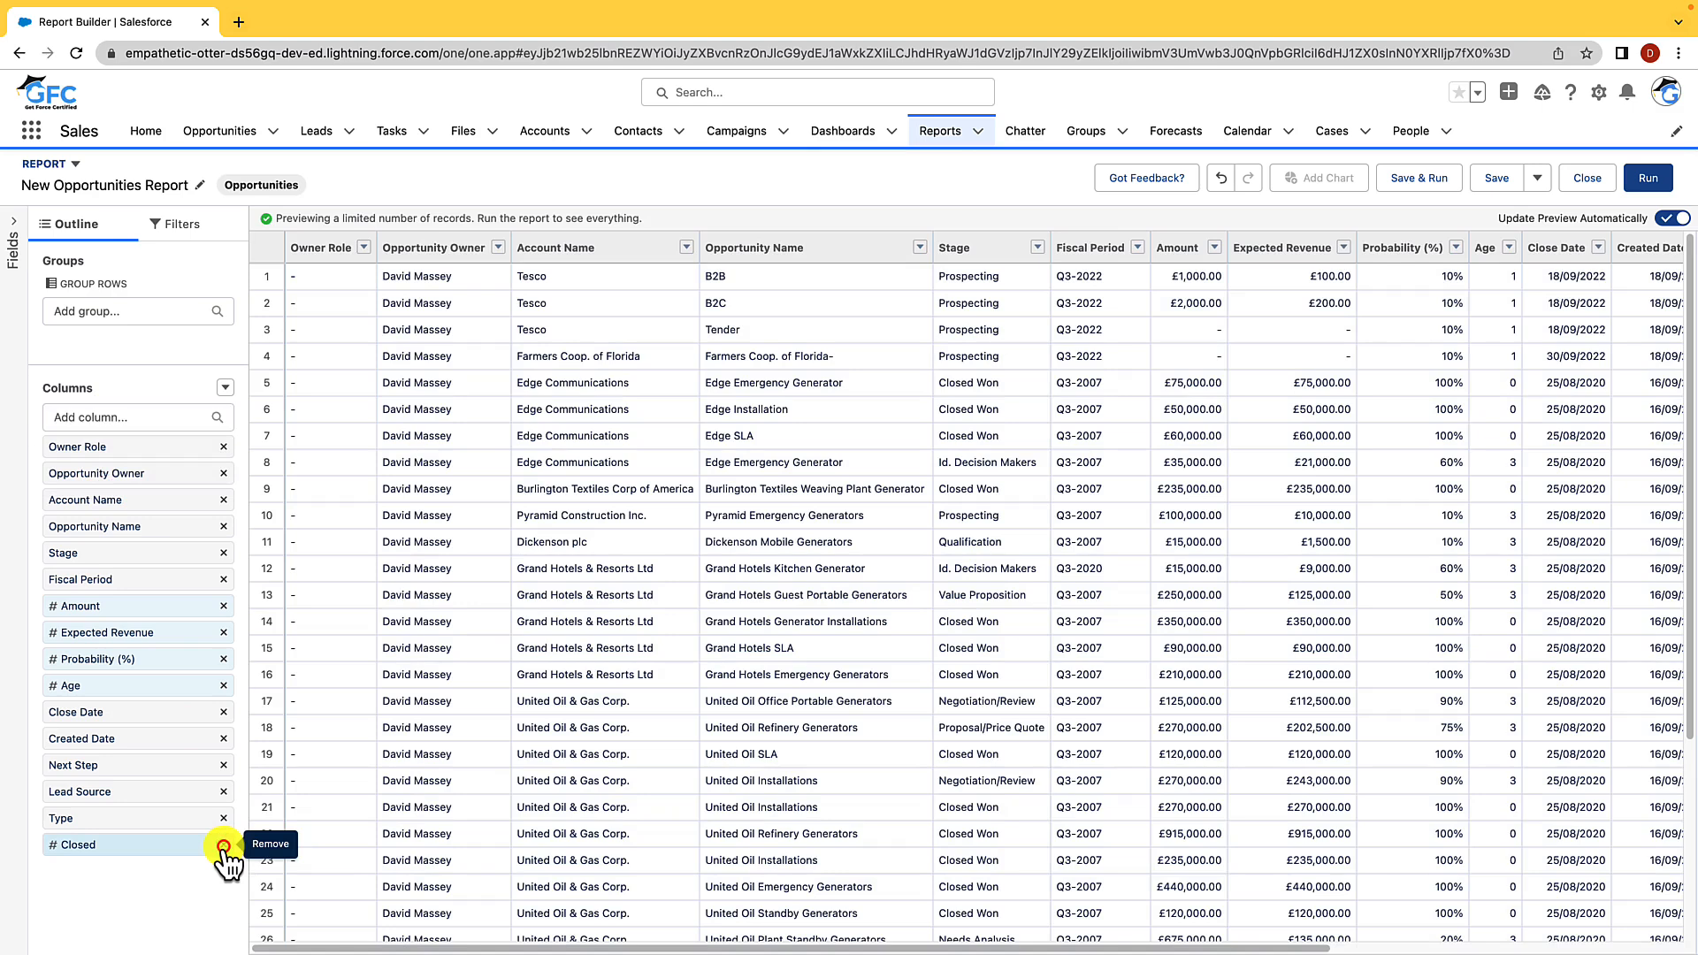
{"action": "left_click", "coordinate": [224, 845]}
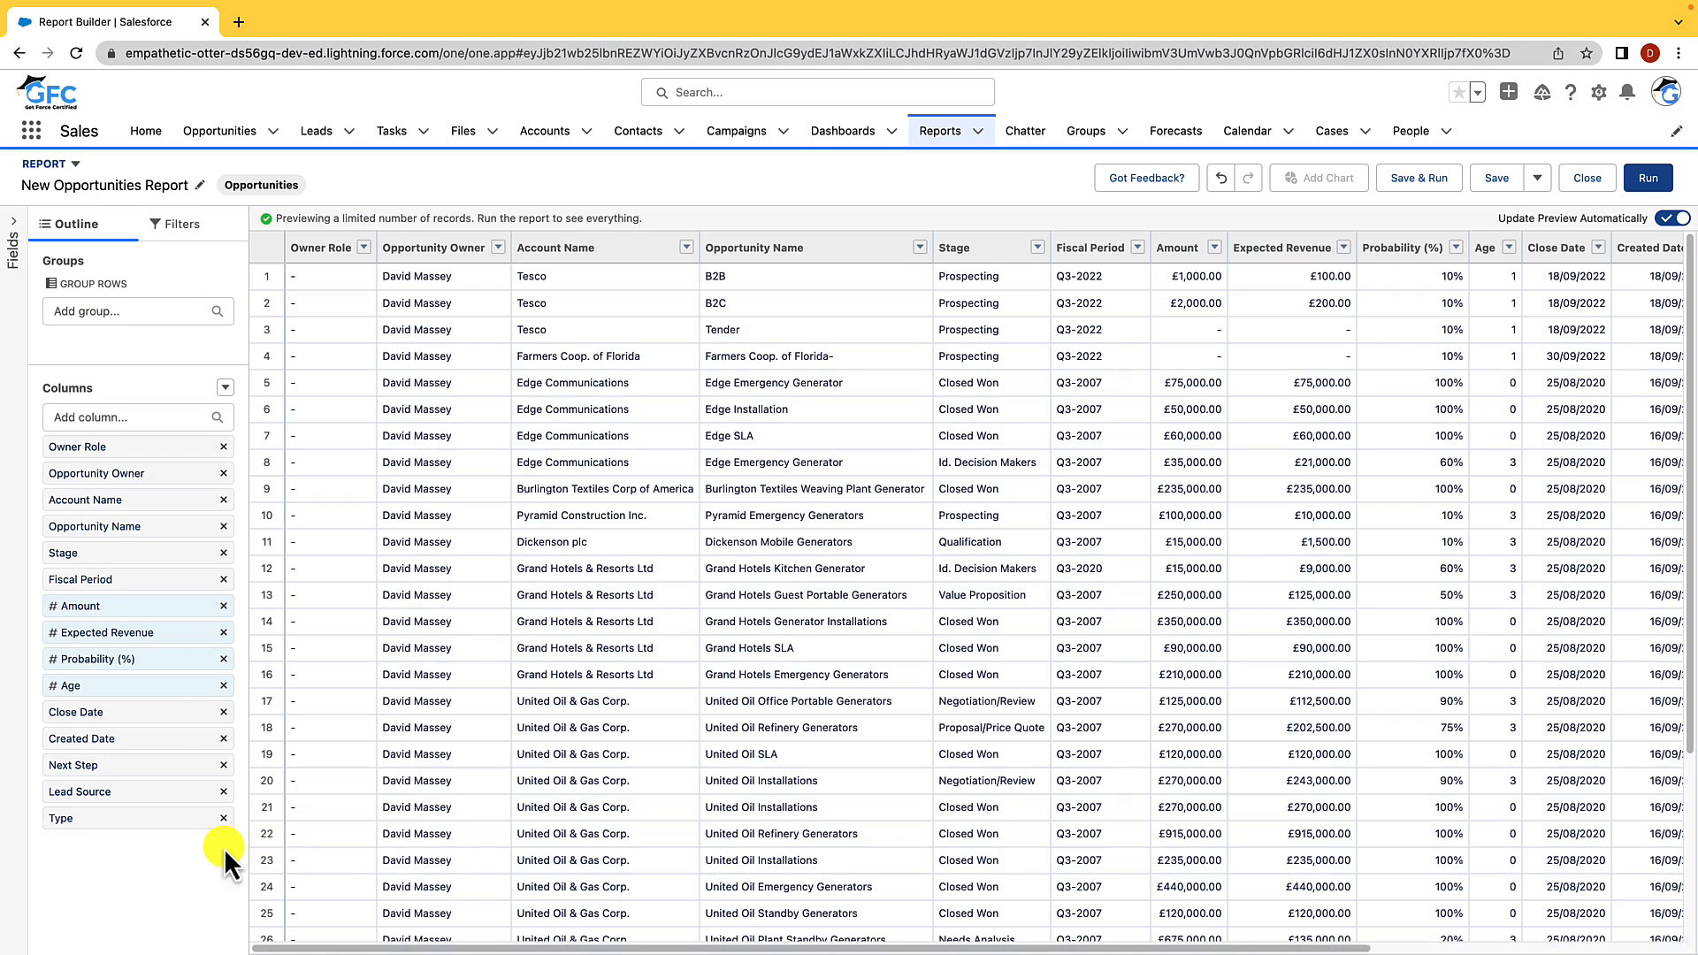
Look through the full list of fields available for the opportunities report, and close the list
{"action": "left_click", "coordinate": [14, 223]}
{"action": "scroll", "coordinate": [35, 318], "scroll_direction": "down", "scroll_amount": 1}
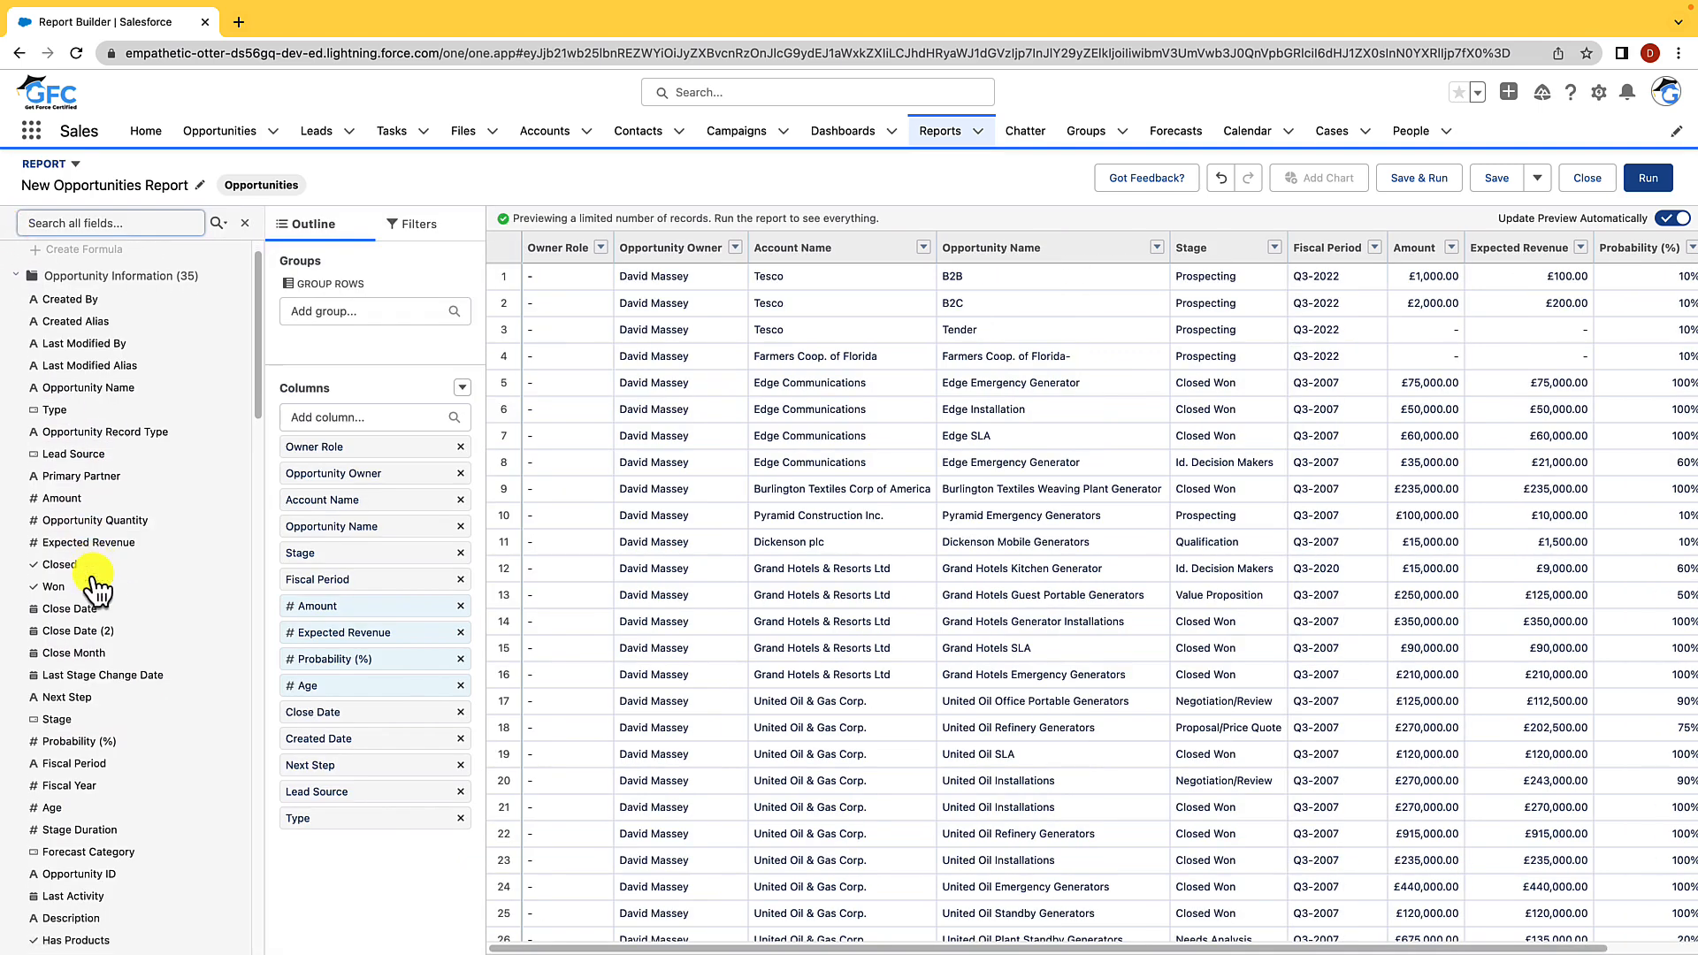
{"action": "scroll", "coordinate": [95, 589], "scroll_direction": "down", "scroll_amount": 4}
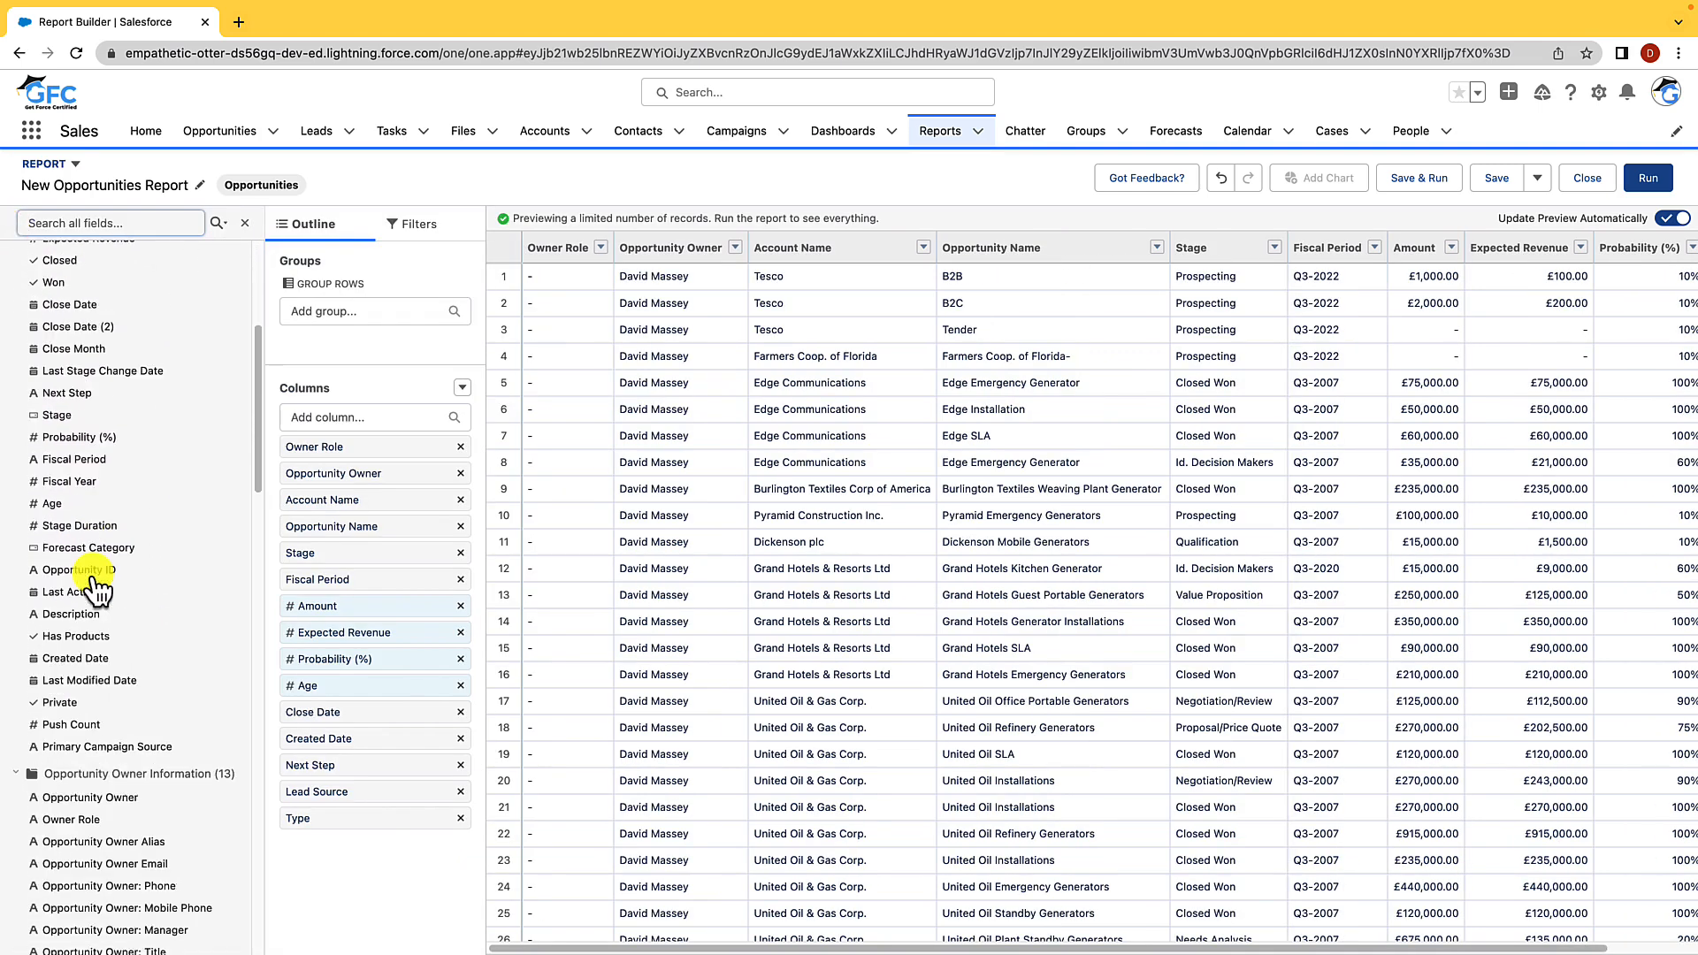
{"action": "scroll", "coordinate": [95, 591], "scroll_direction": "up", "scroll_amount": 5}
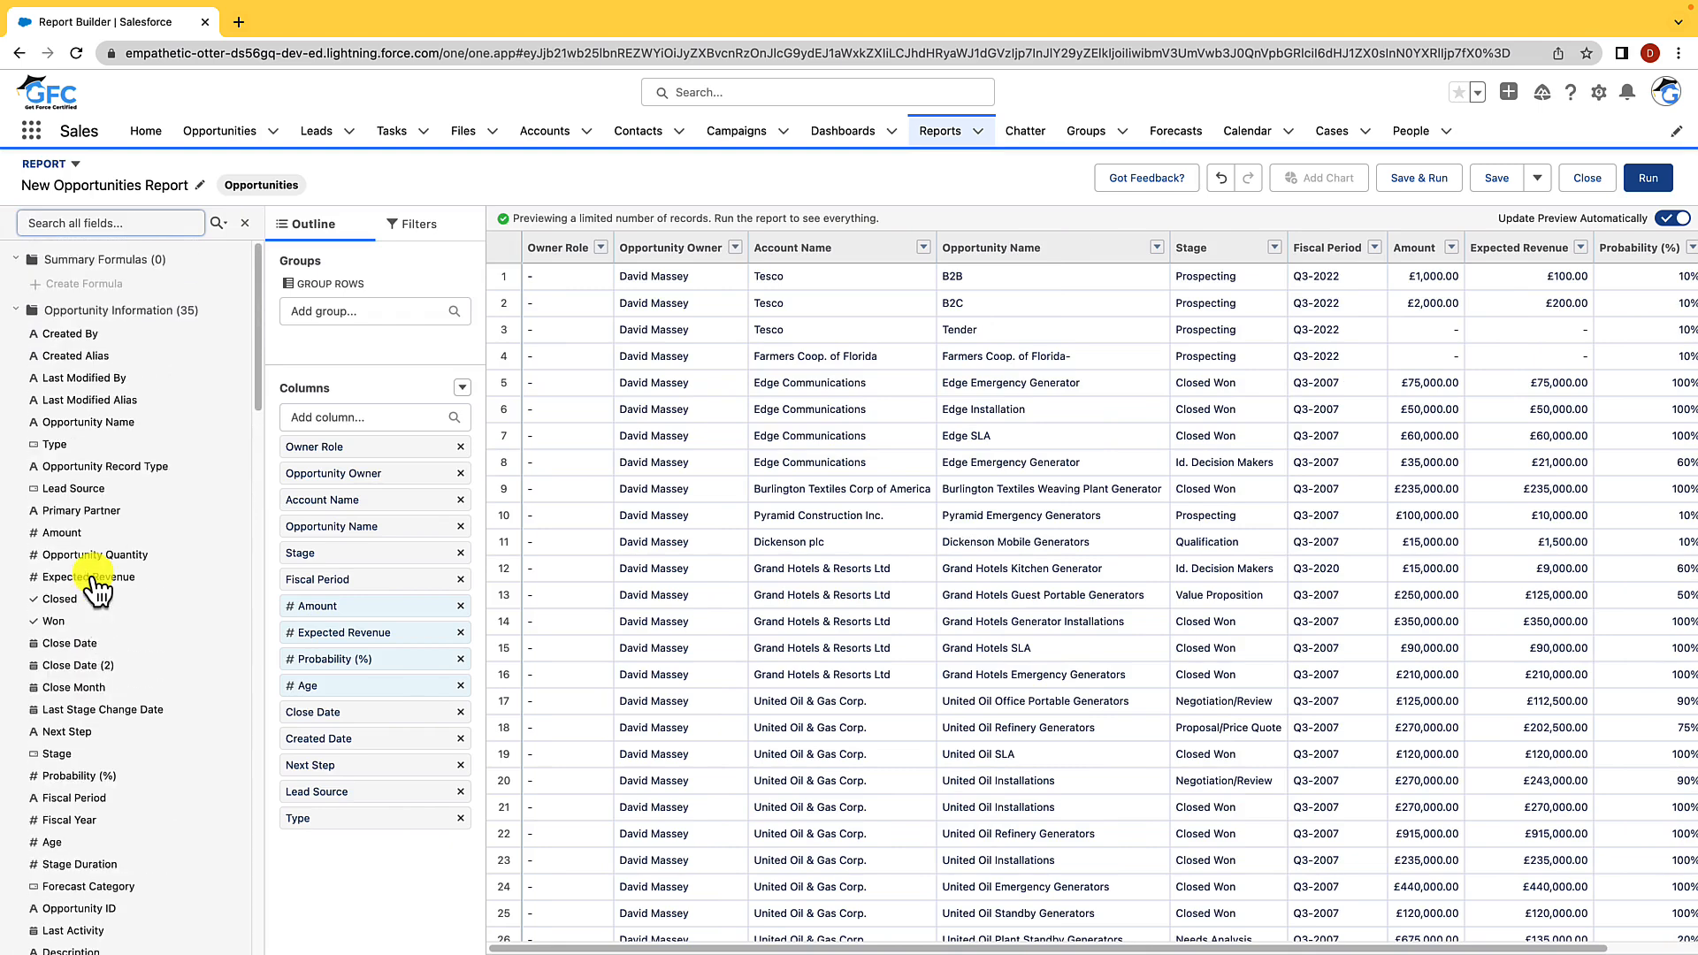
{"action": "left_click", "coordinate": [245, 223]}
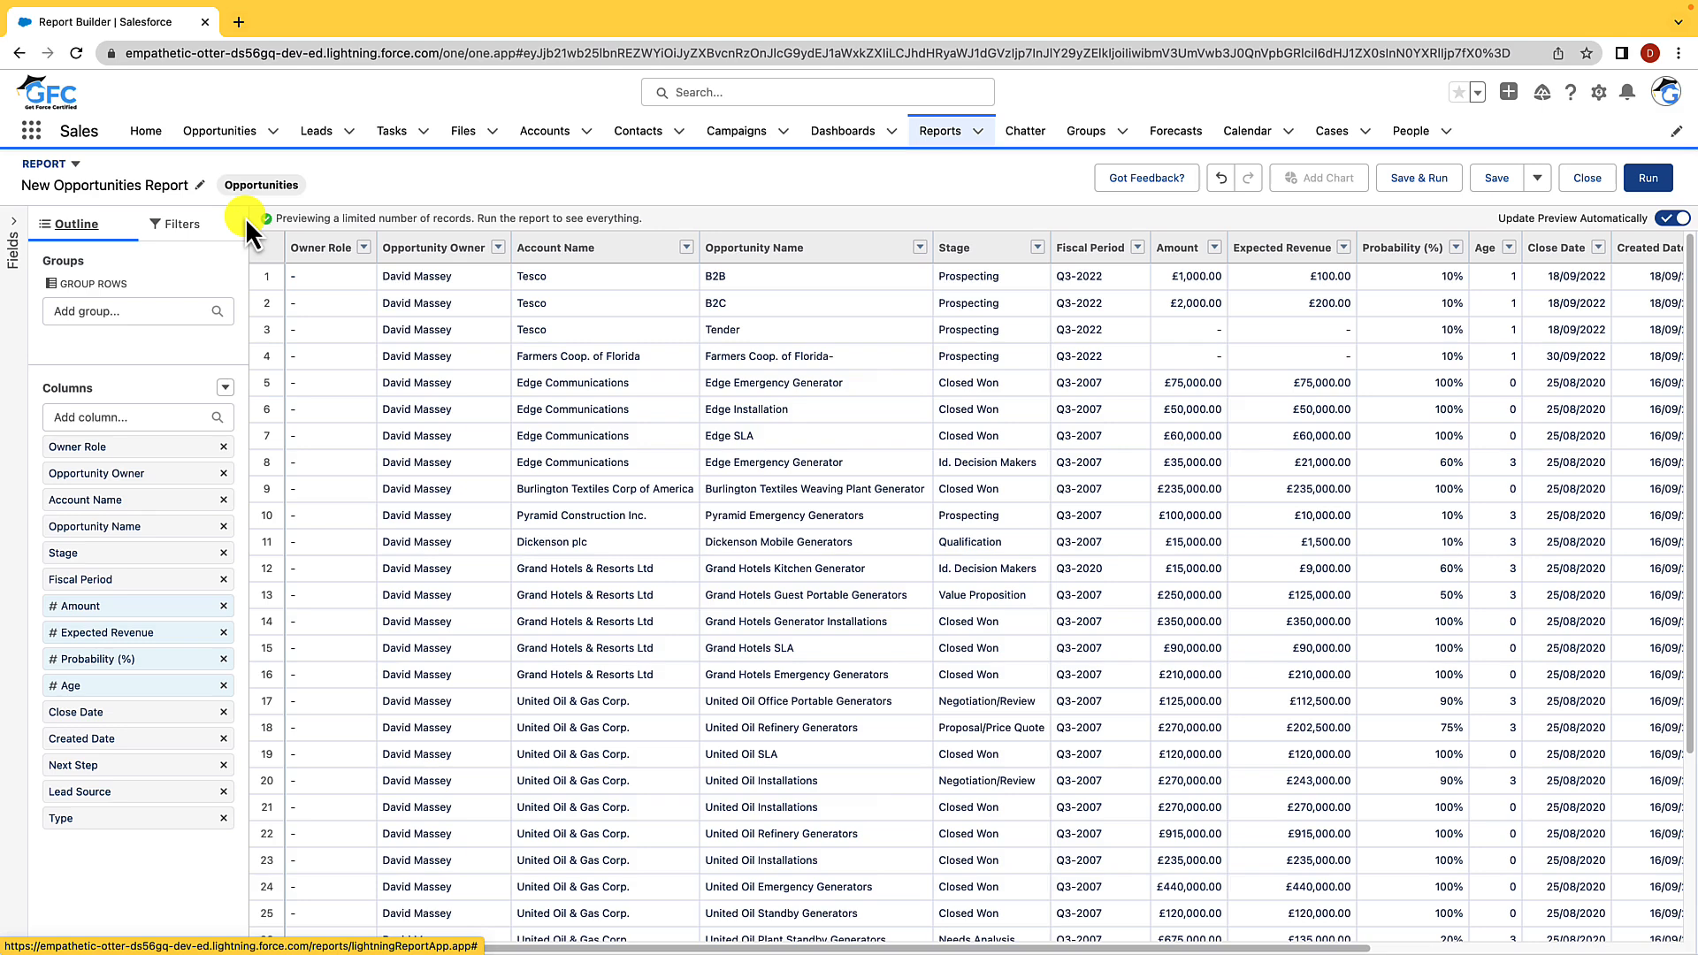
Add a report filter on the Closed field that equals True
{"action": "left_click", "coordinate": [176, 226]}
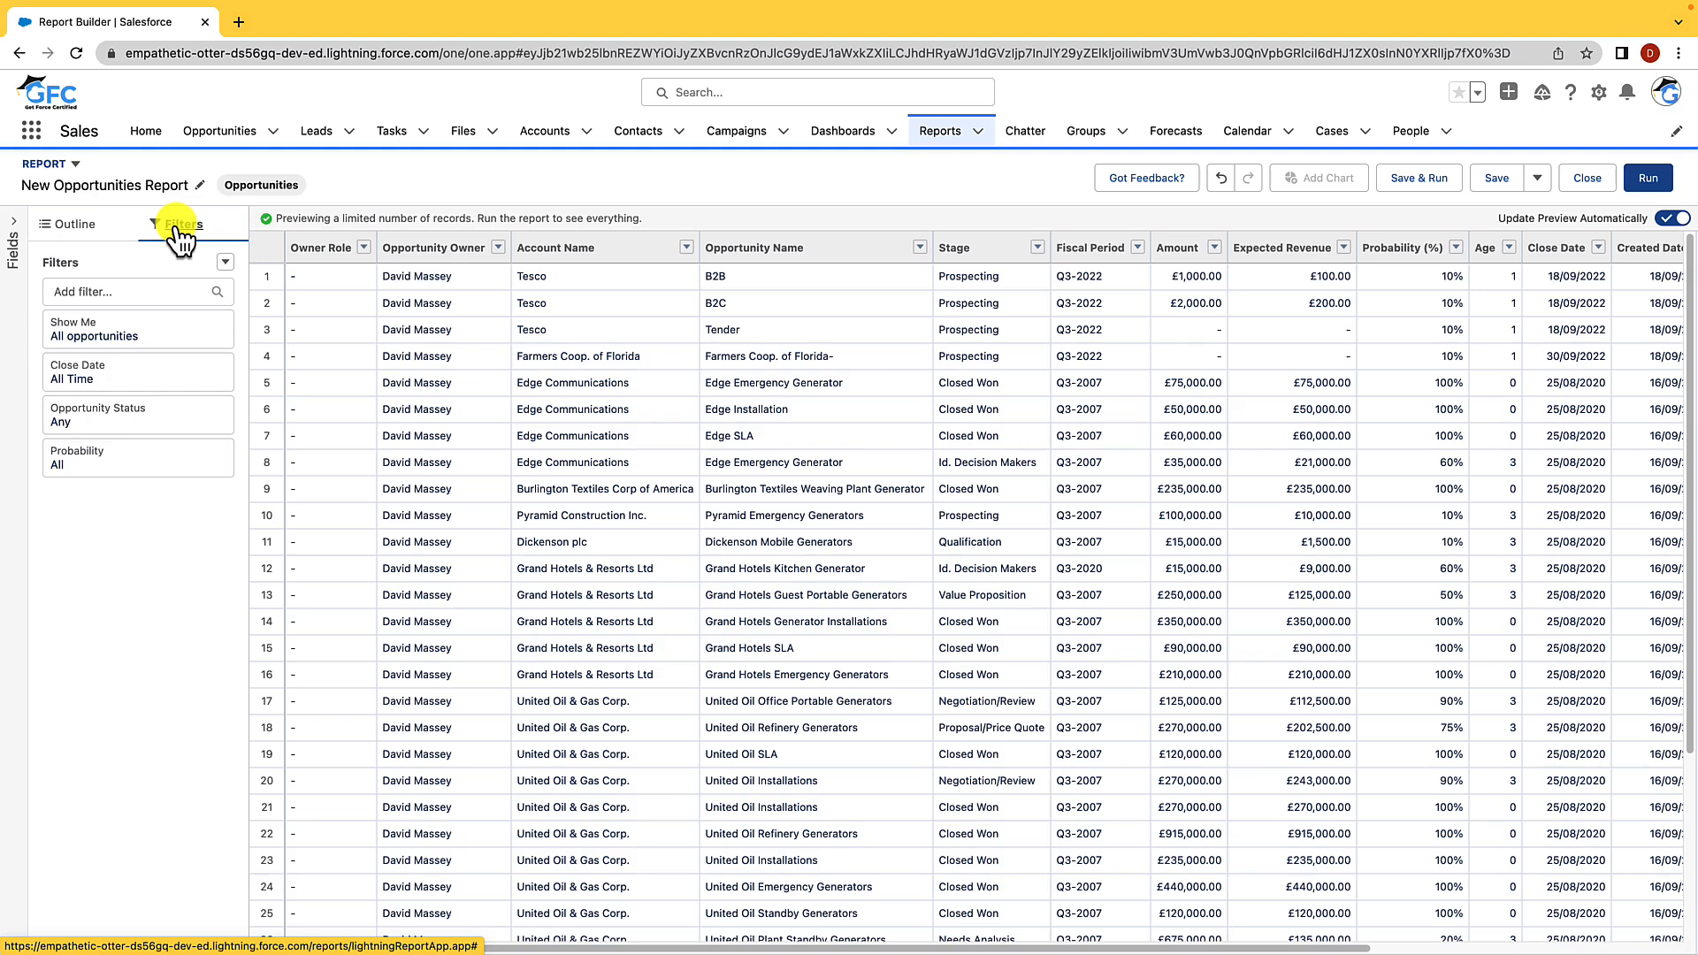
{"action": "left_click", "coordinate": [149, 283]}
{"action": "type", "text": "close"}
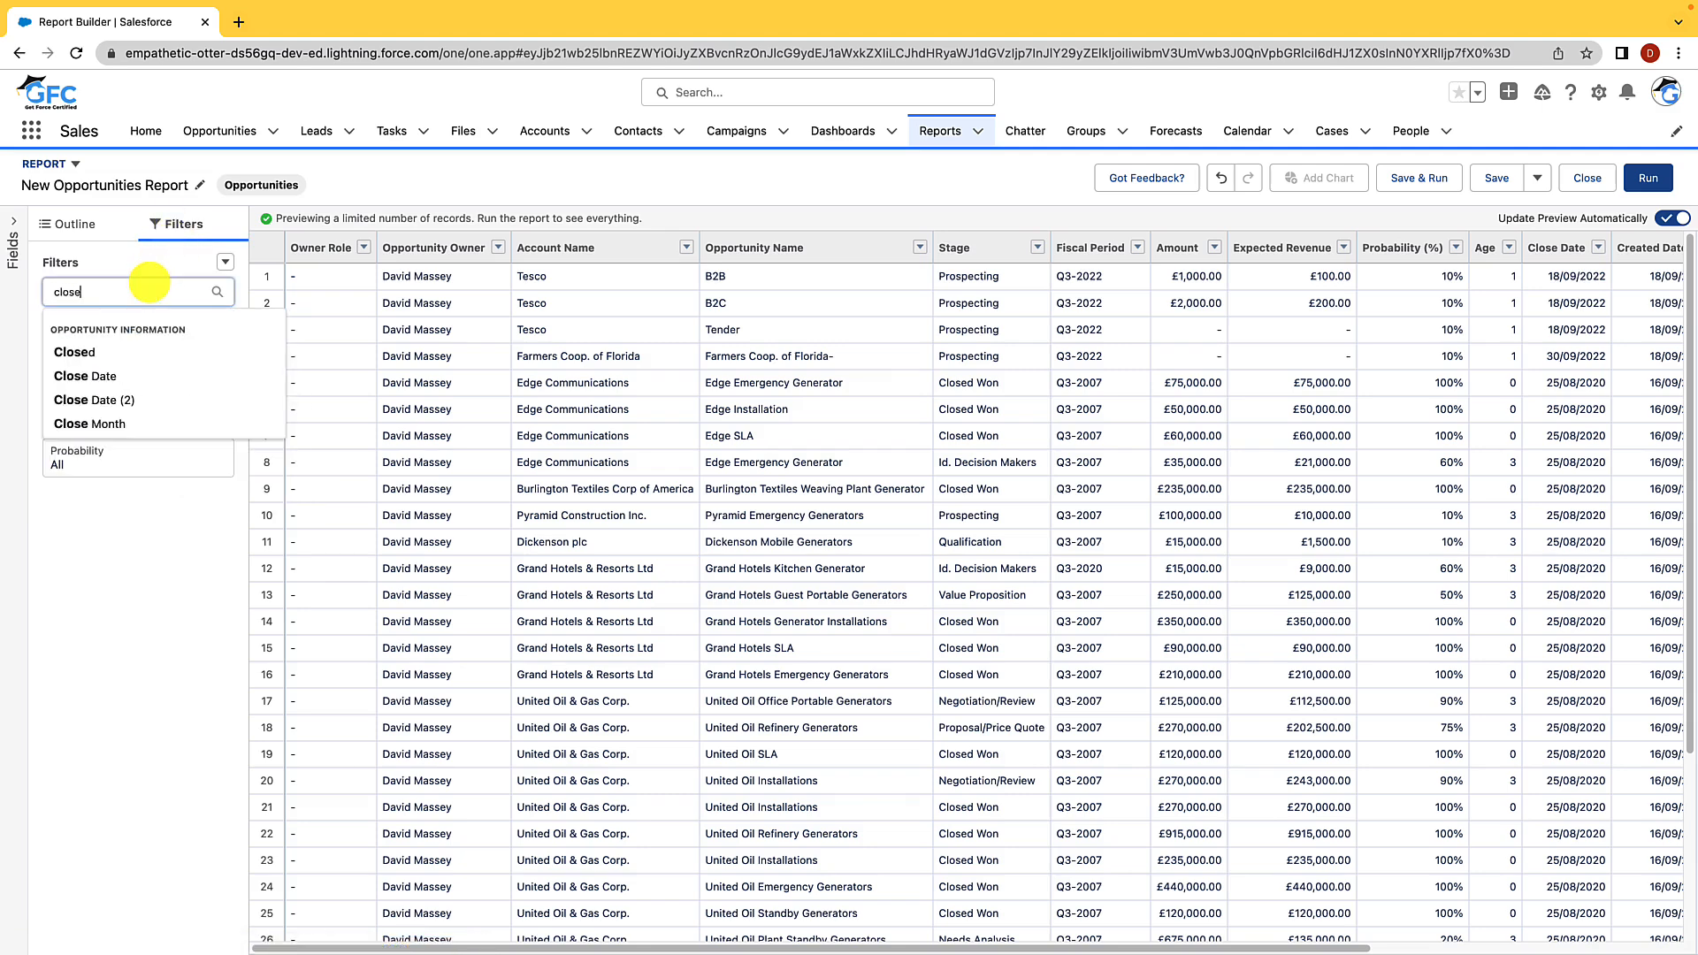
{"action": "type", "text": "d"}
{"action": "left_click", "coordinate": [157, 346]}
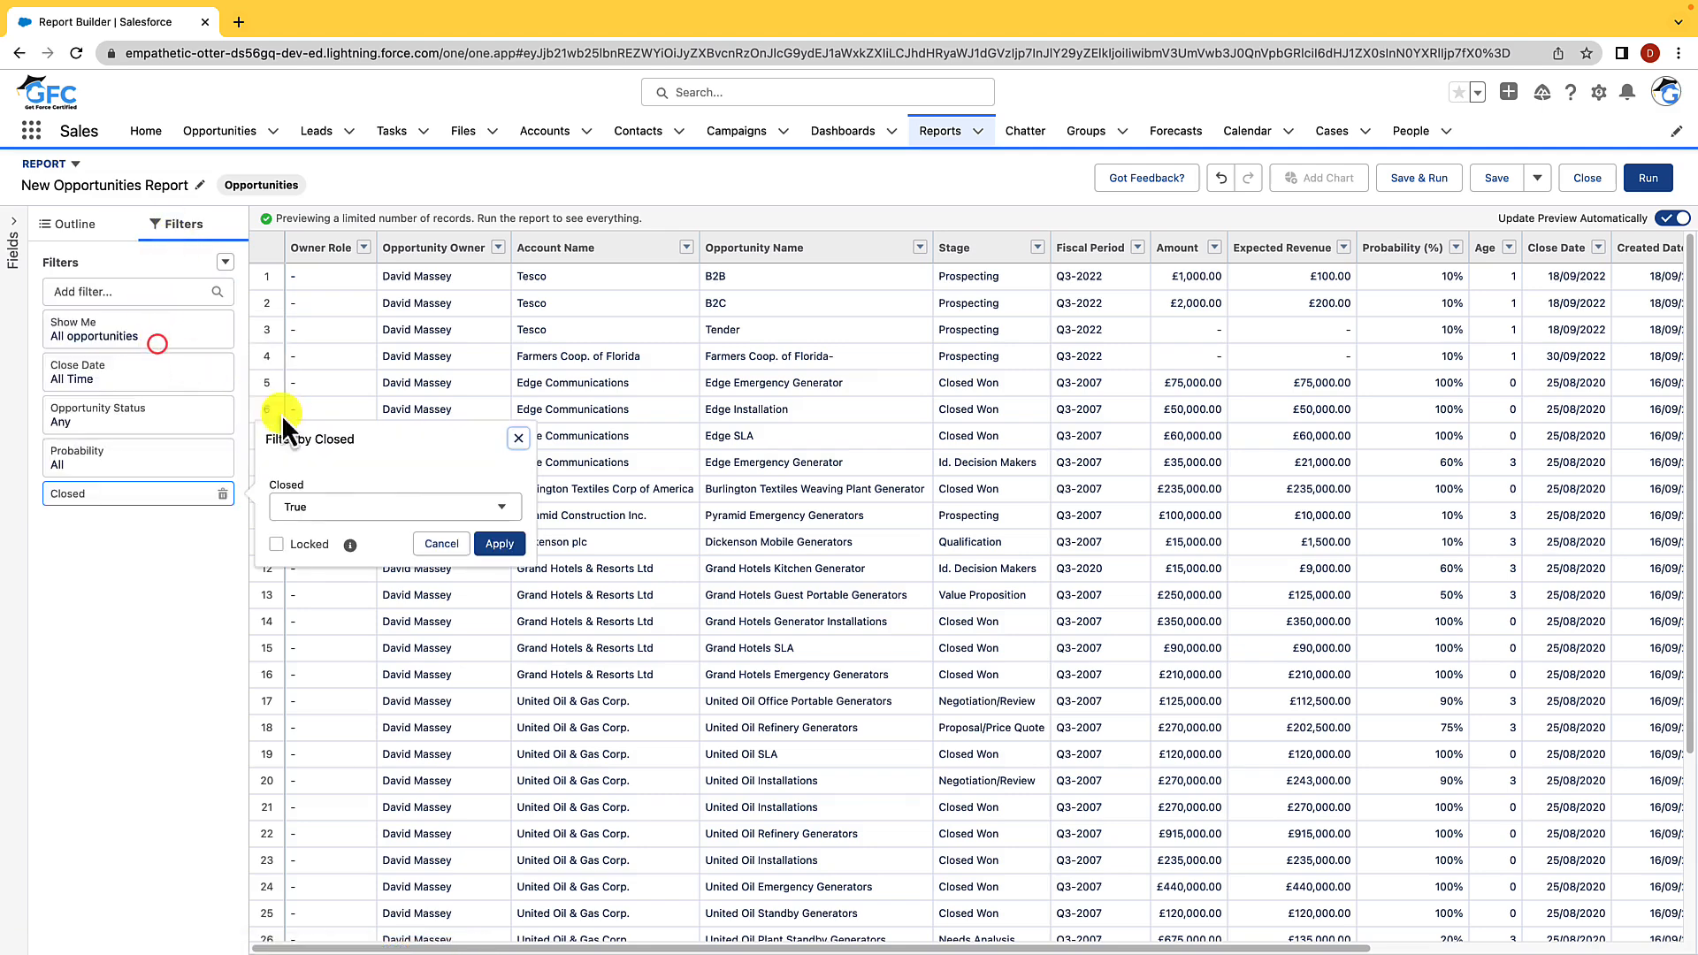
{"action": "left_click", "coordinate": [506, 544]}
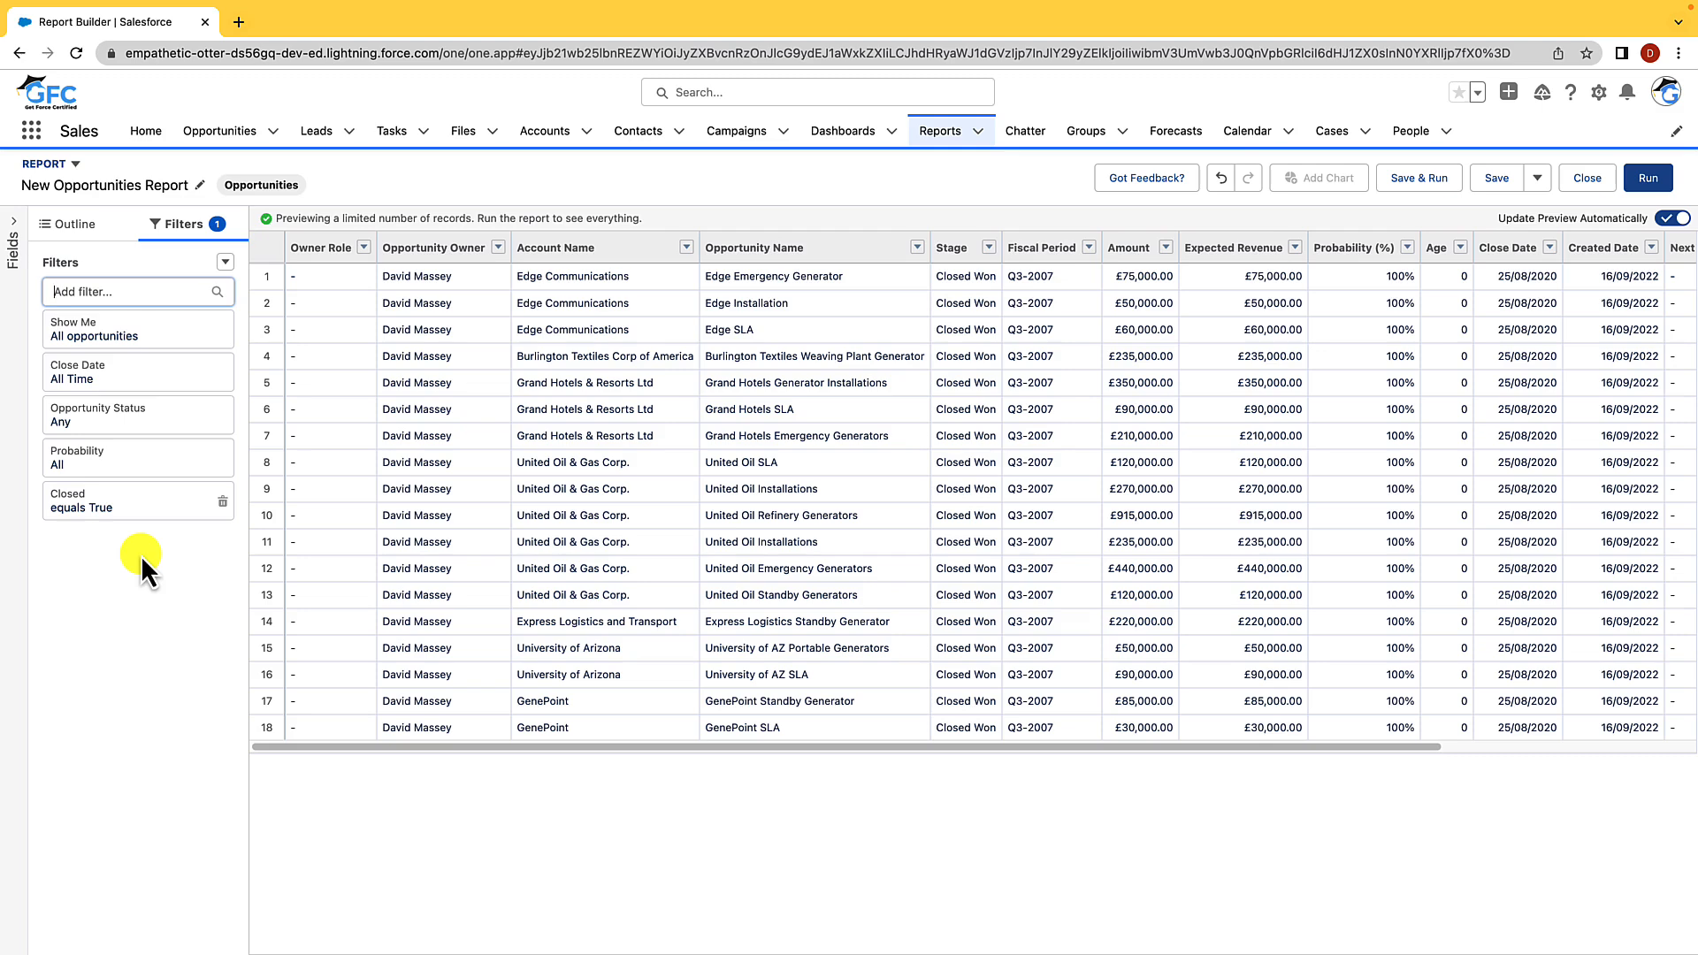
Add an Amount filter to the report with the operator greater or equal and the value 100000
{"action": "left_click", "coordinate": [115, 502]}
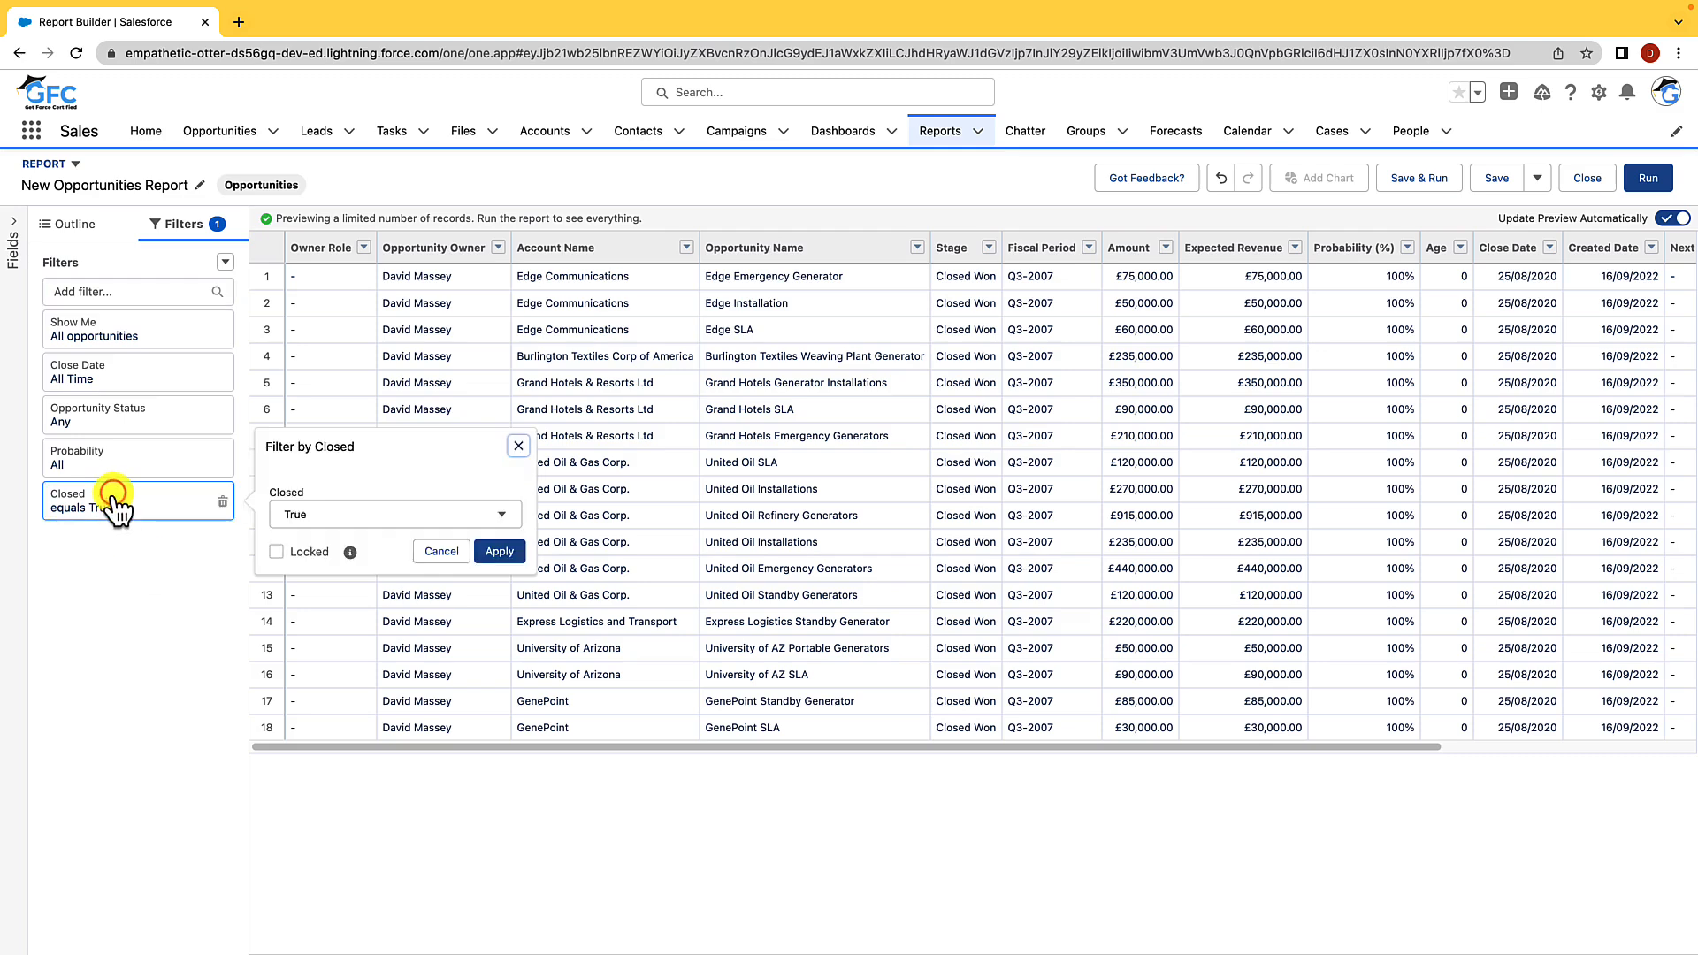
{"action": "left_click", "coordinate": [124, 291]}
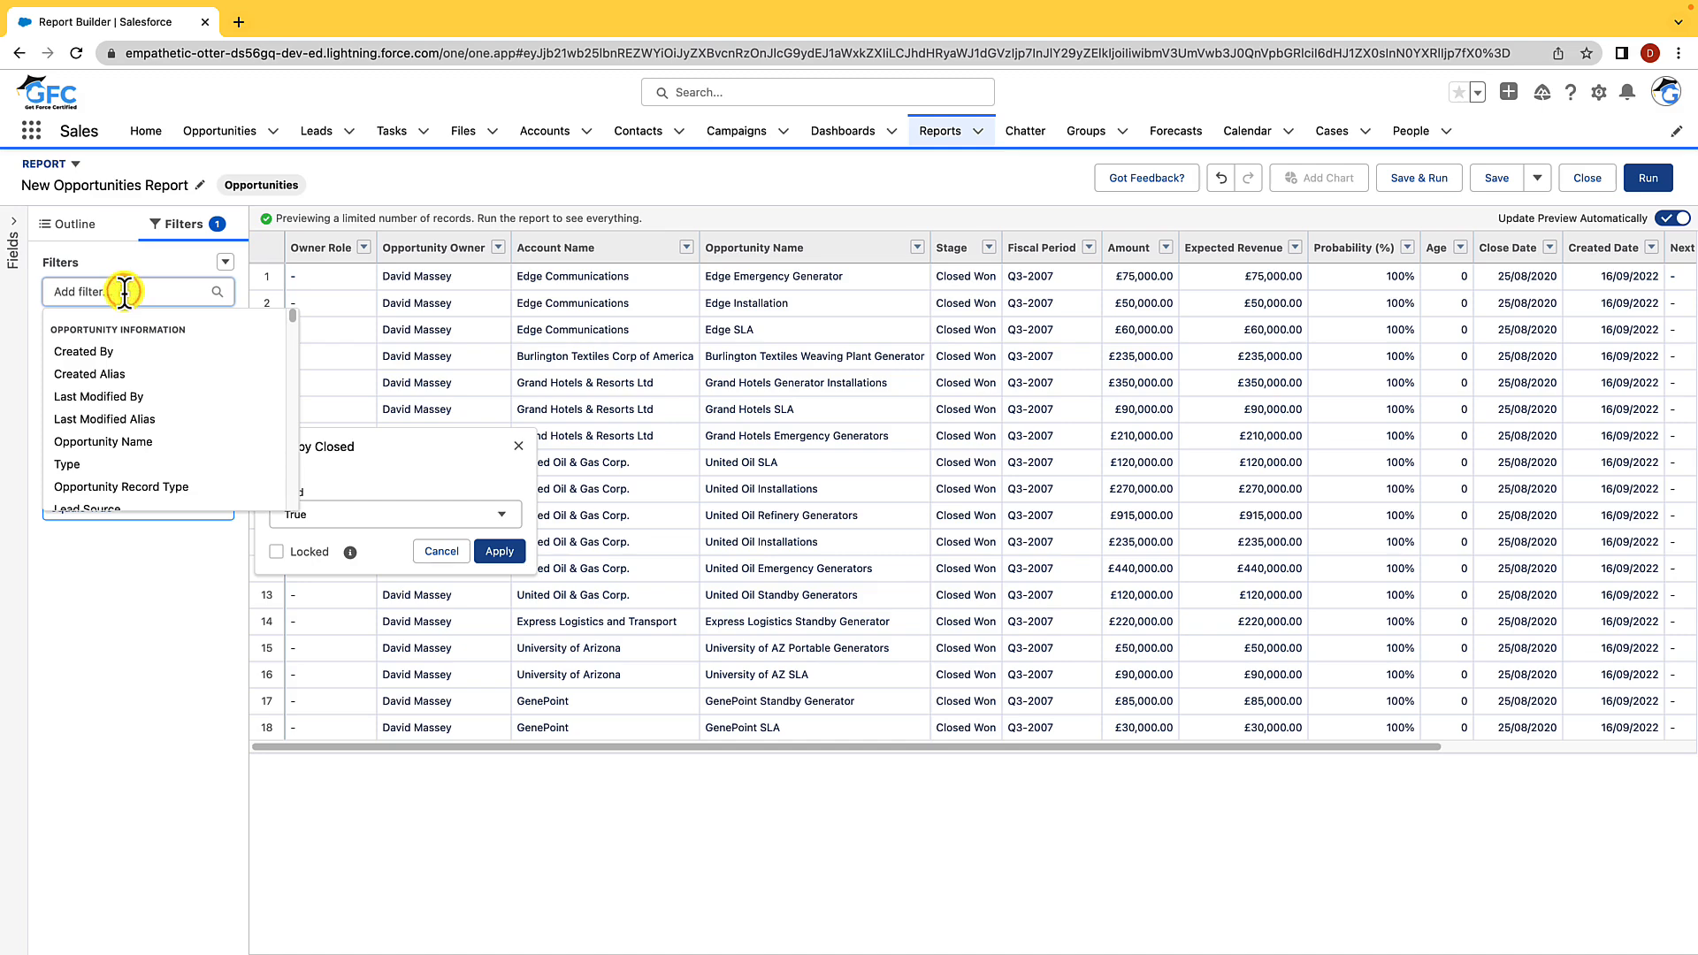
{"action": "type", "text": "amp"}
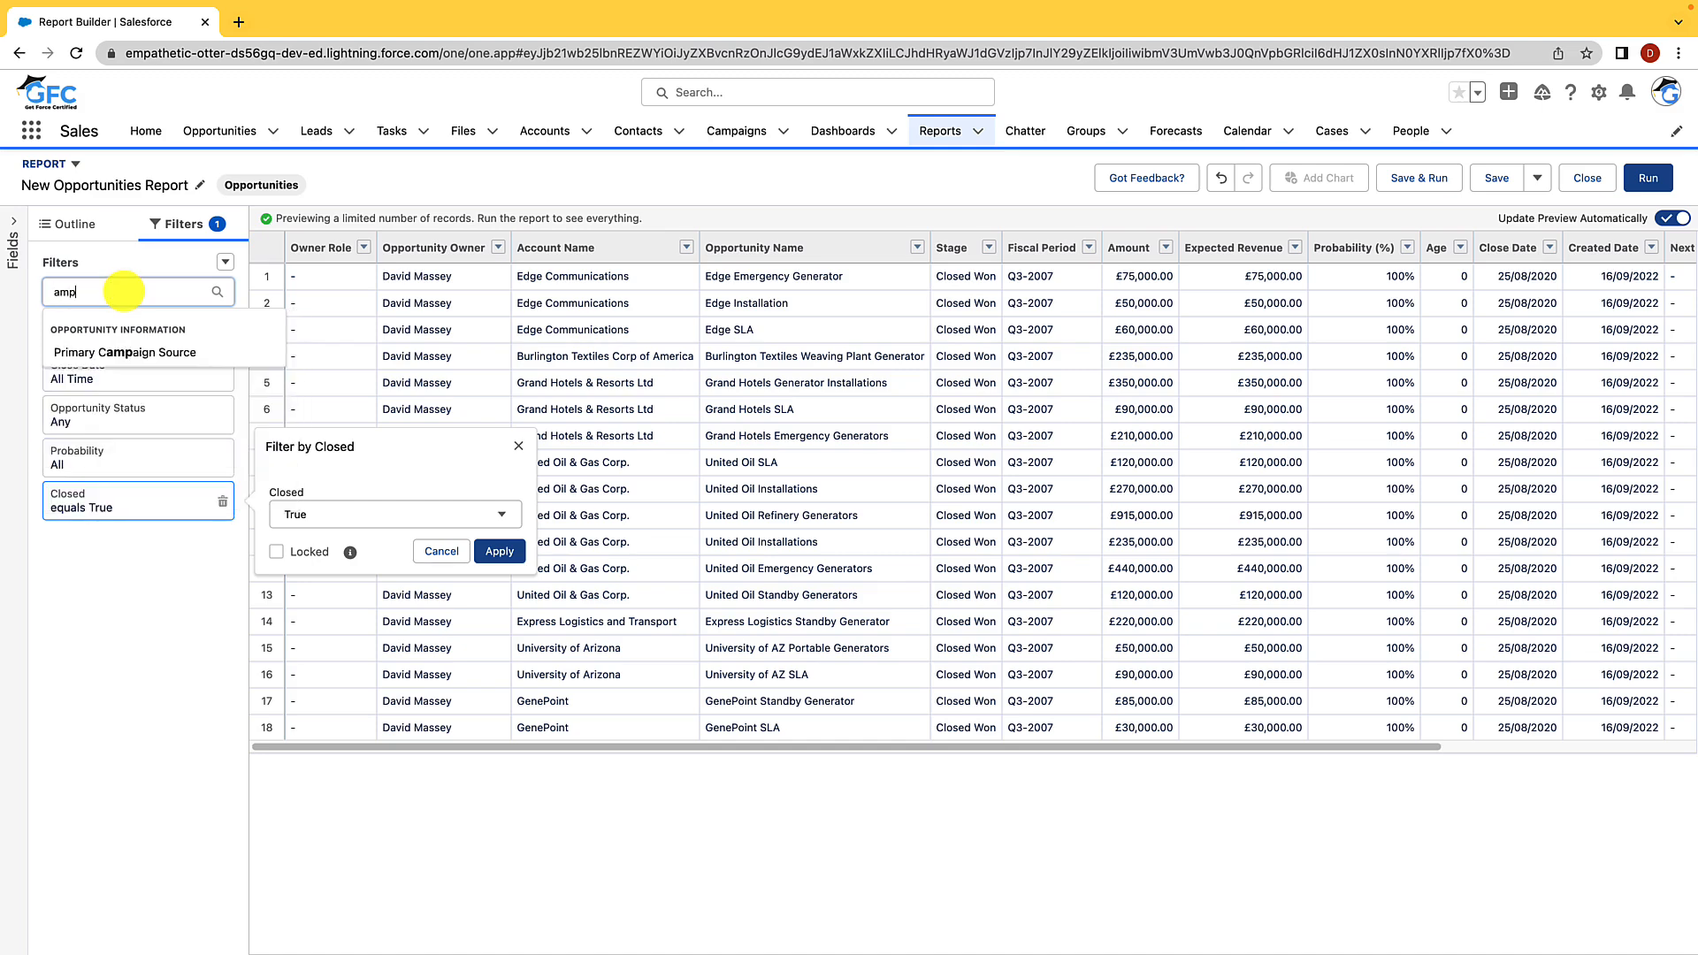
{"action": "key", "text": "BackSpace"}
{"action": "type", "text": "ount"}
{"action": "left_click", "coordinate": [115, 340]}
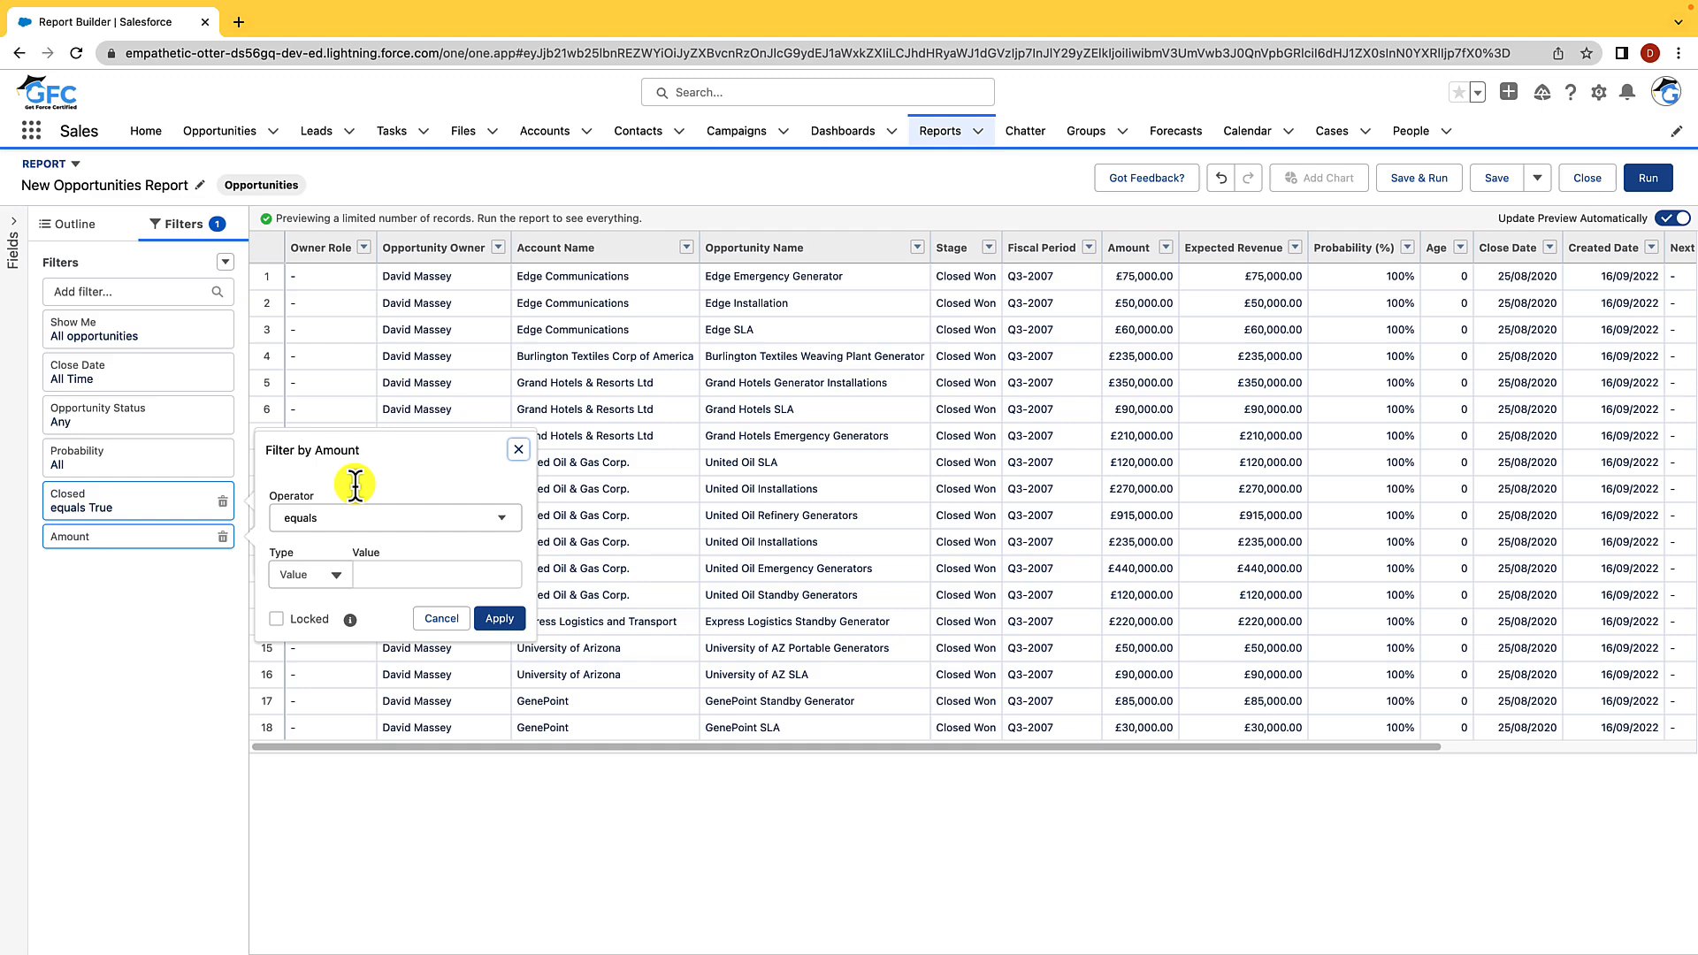
{"action": "left_click", "coordinate": [378, 520]}
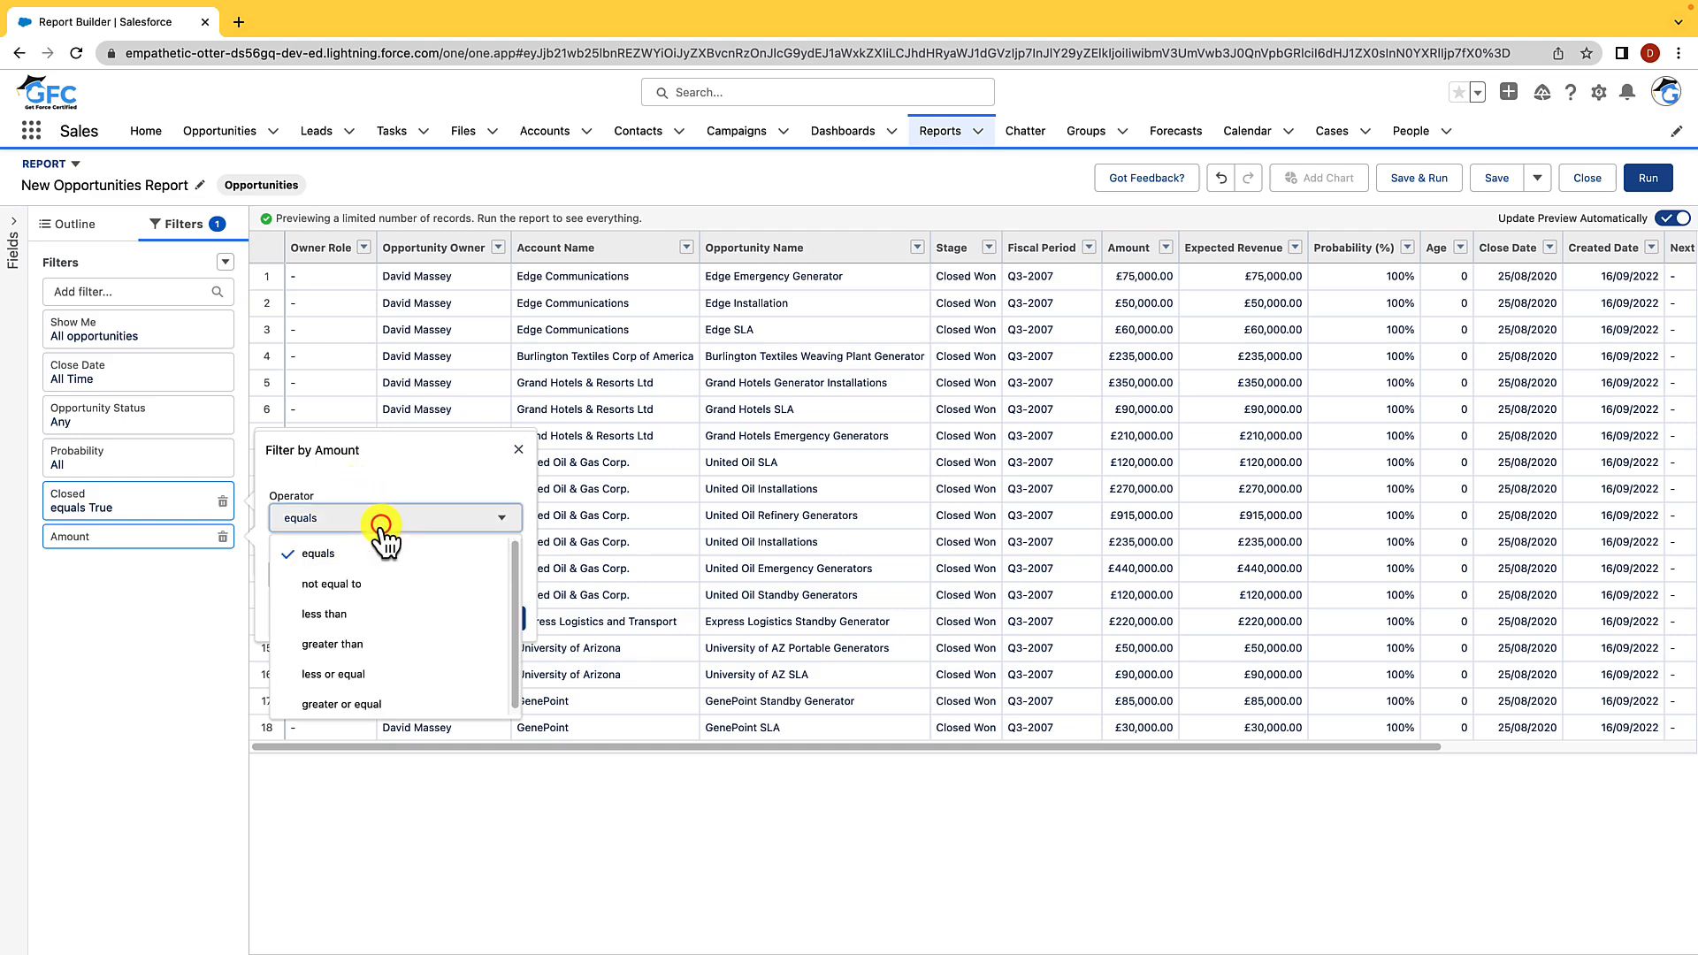
{"action": "left_click", "coordinate": [343, 705]}
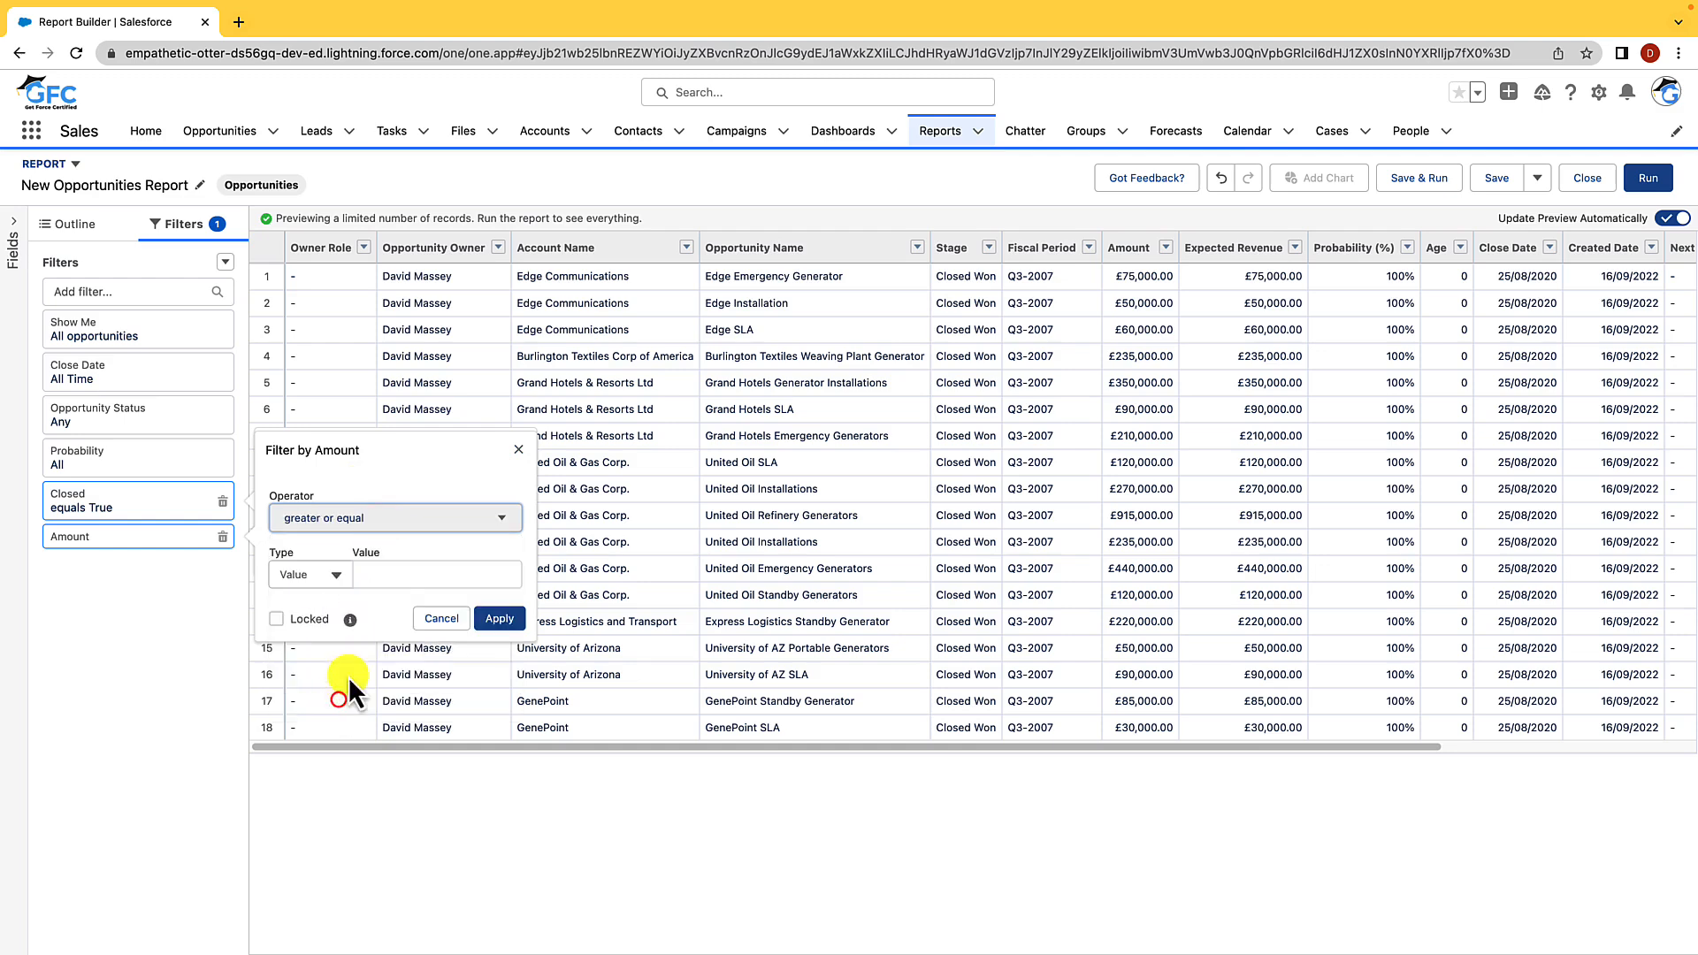
{"action": "left_click", "coordinate": [380, 573]}
{"action": "type", "text": "100"}
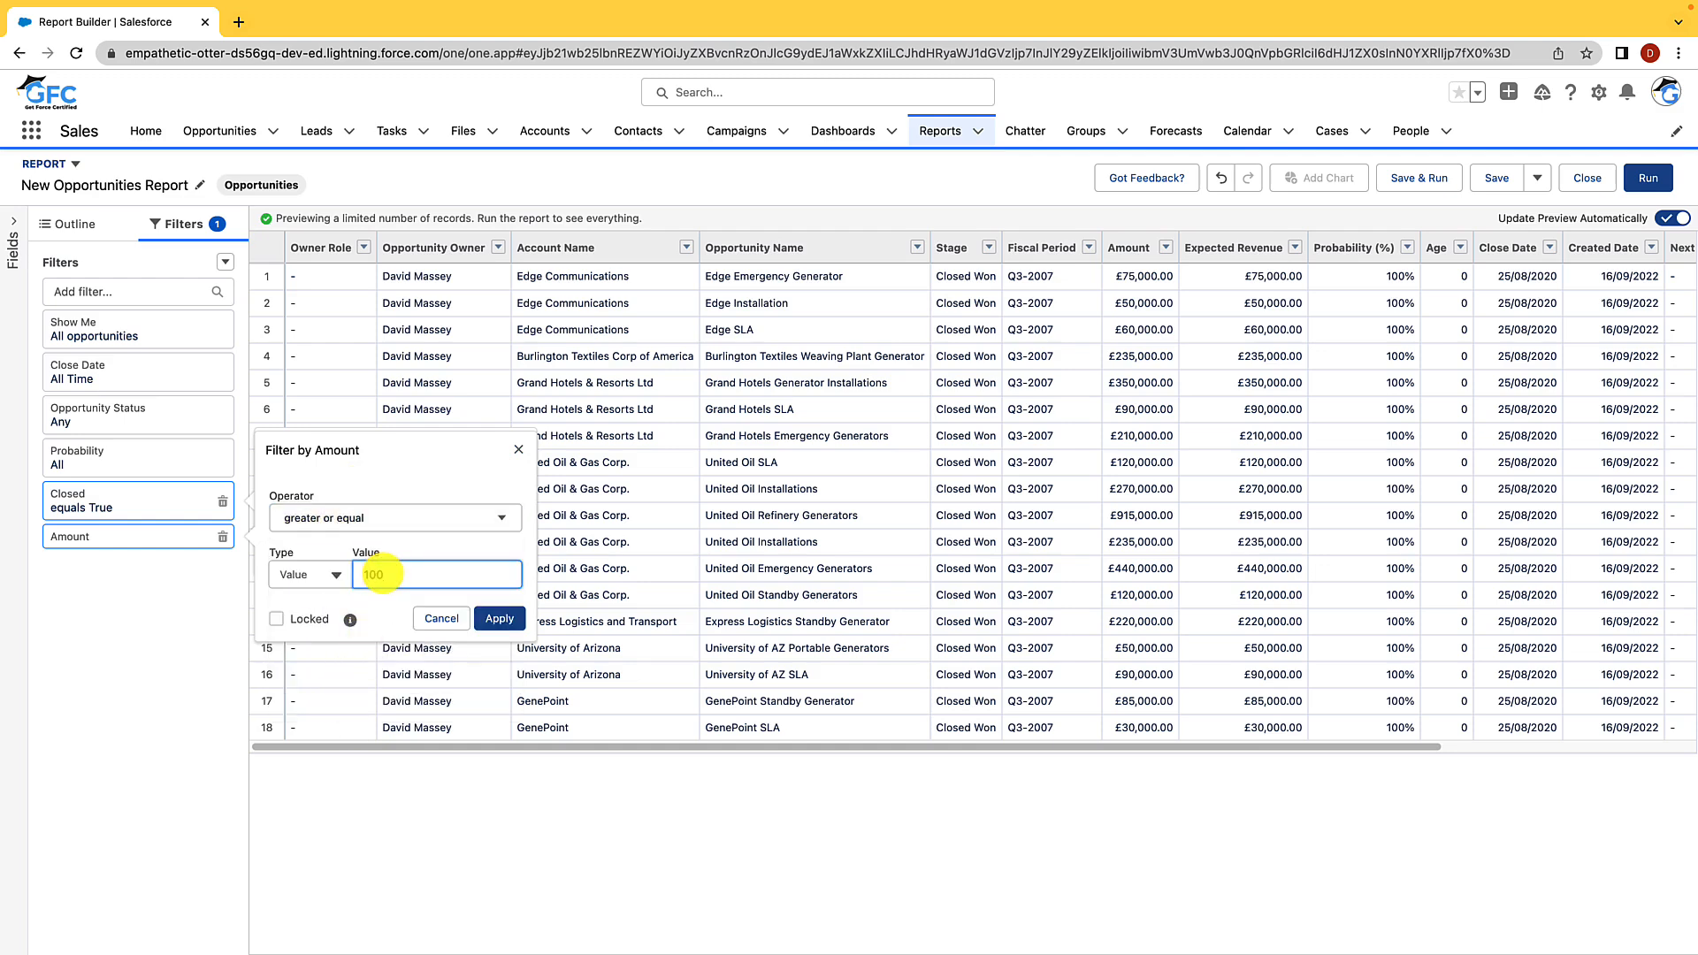
{"action": "type", "text": "000"}
{"action": "left_click", "coordinate": [502, 619]}
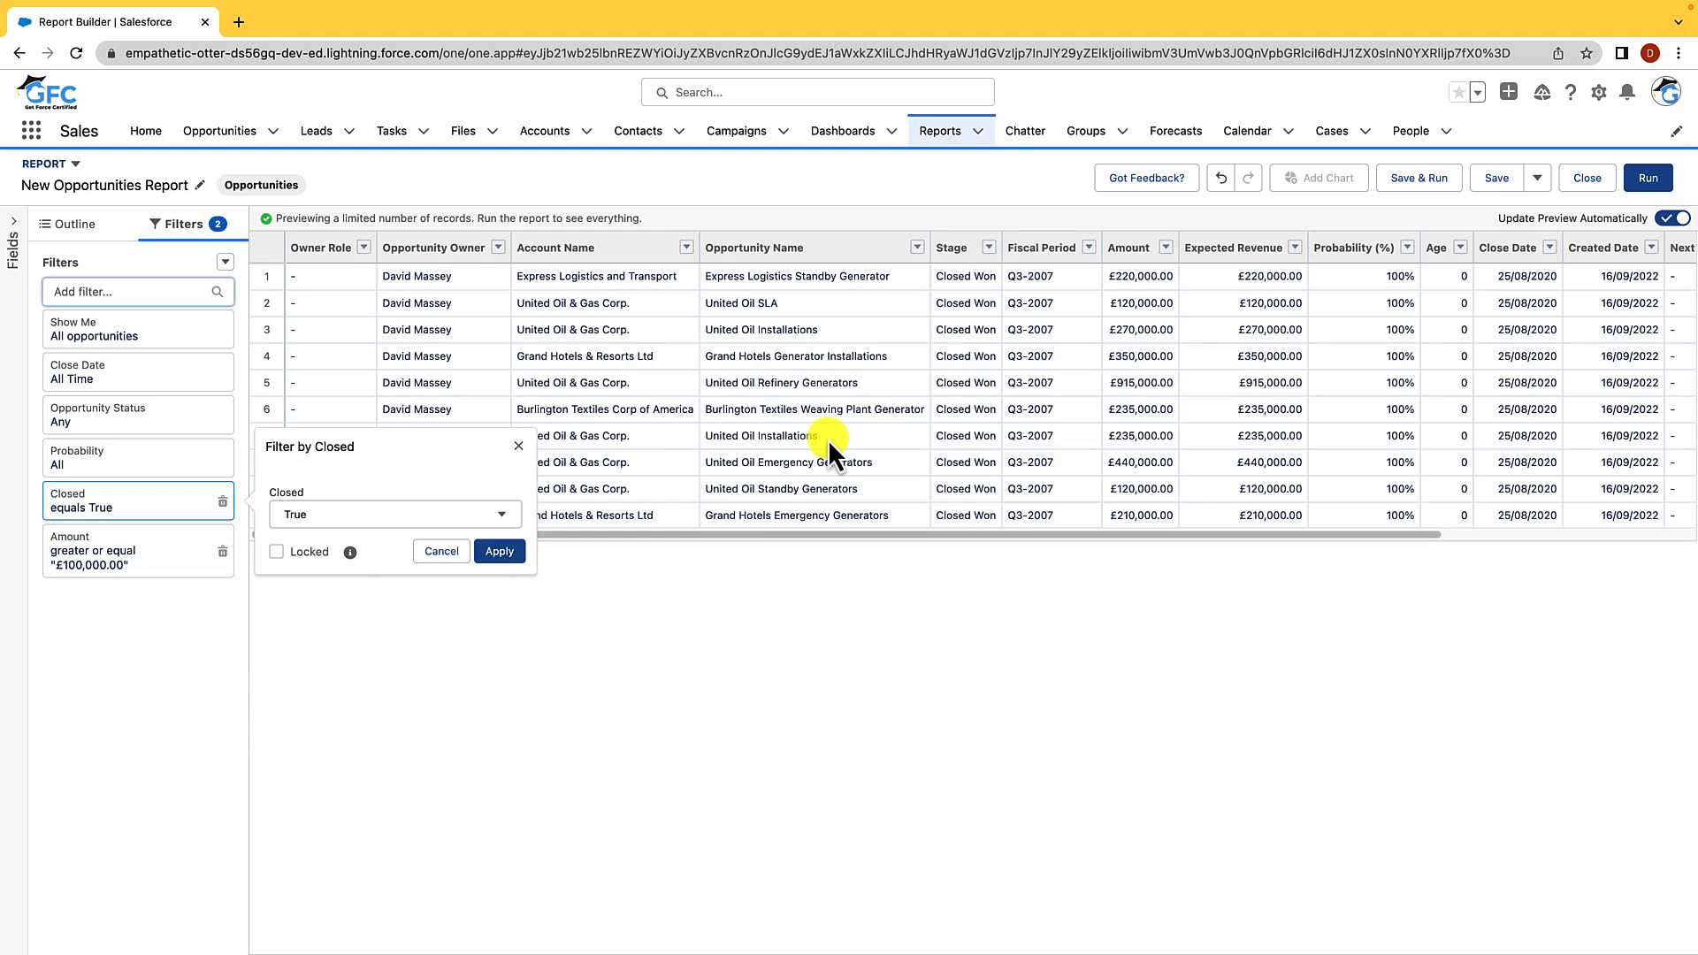
Delete the Amount and Closed filters from the report
{"action": "left_click", "coordinate": [222, 551]}
{"action": "left_click", "coordinate": [222, 551]}
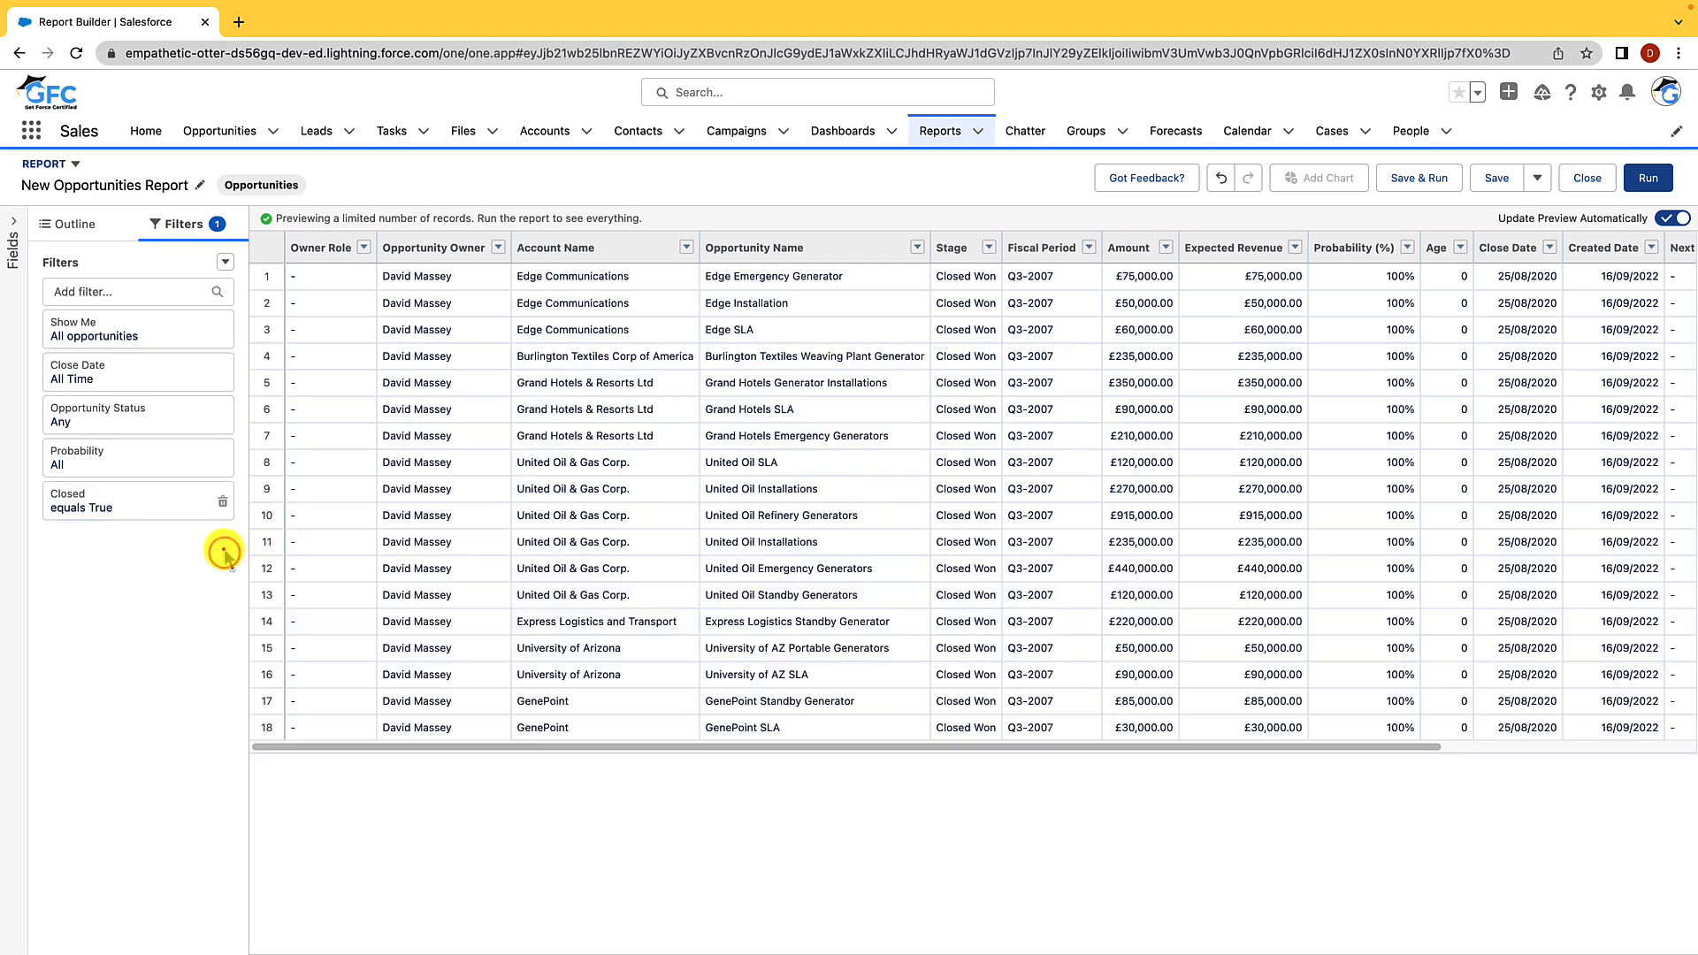
{"action": "left_click", "coordinate": [222, 503]}
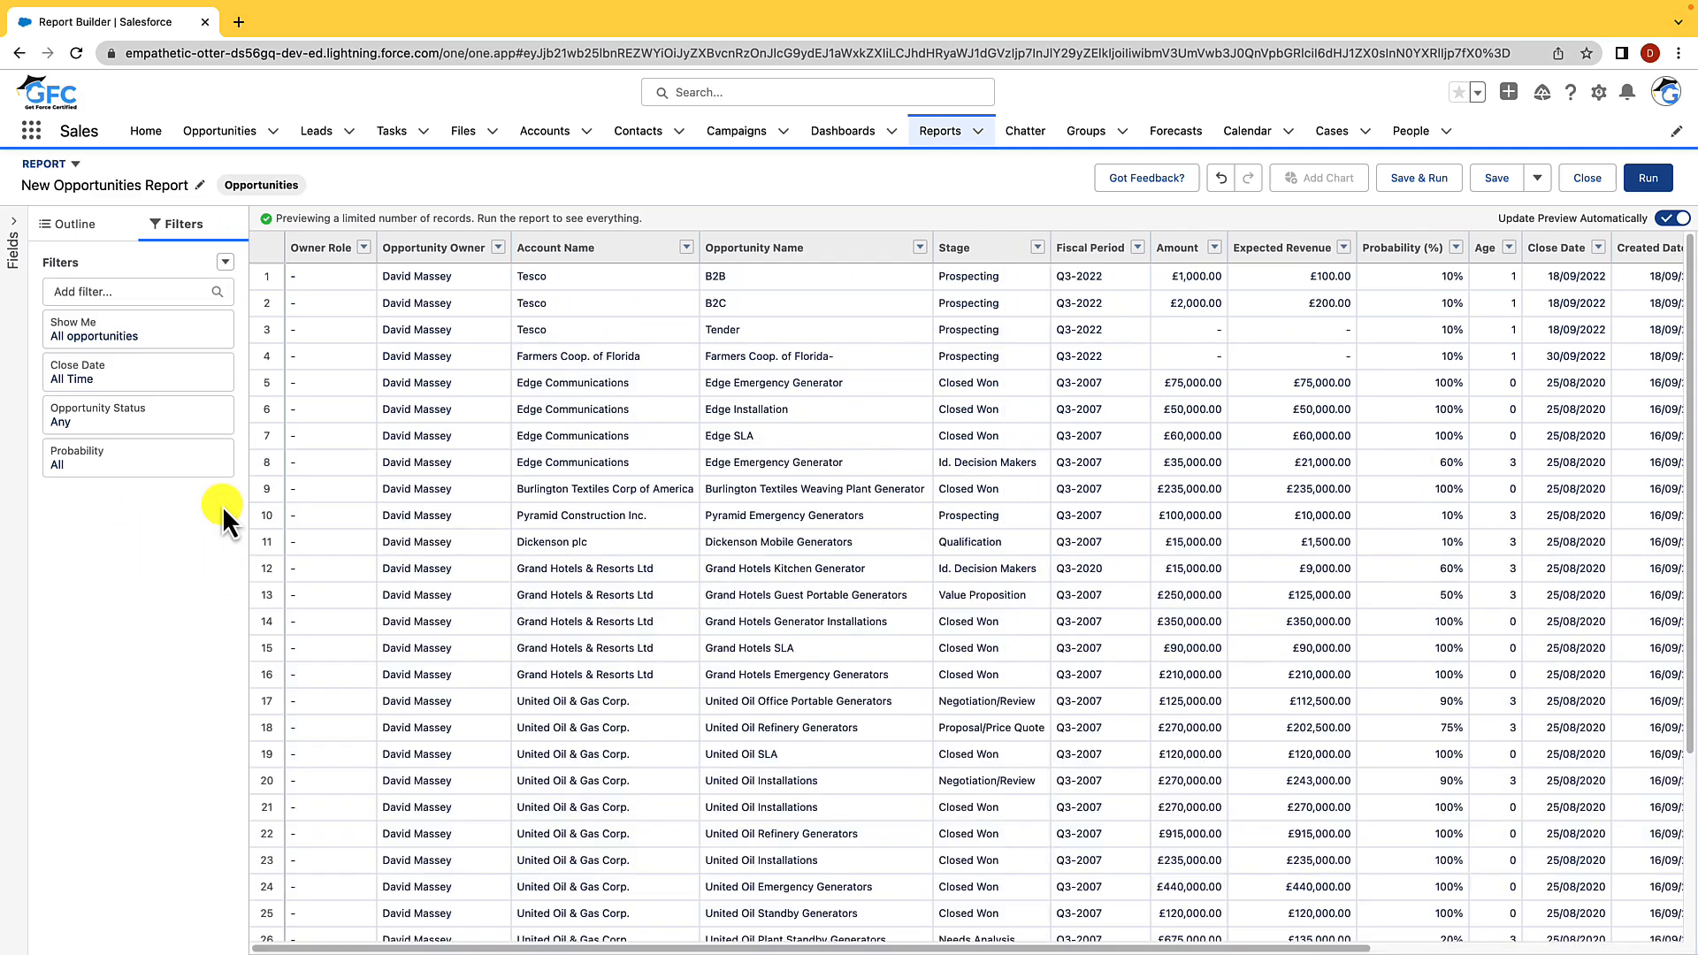
Remove the Owner Role column and reorder the columns so that Fiscal Period and Age directly follow Amount
{"action": "left_click", "coordinate": [74, 226]}
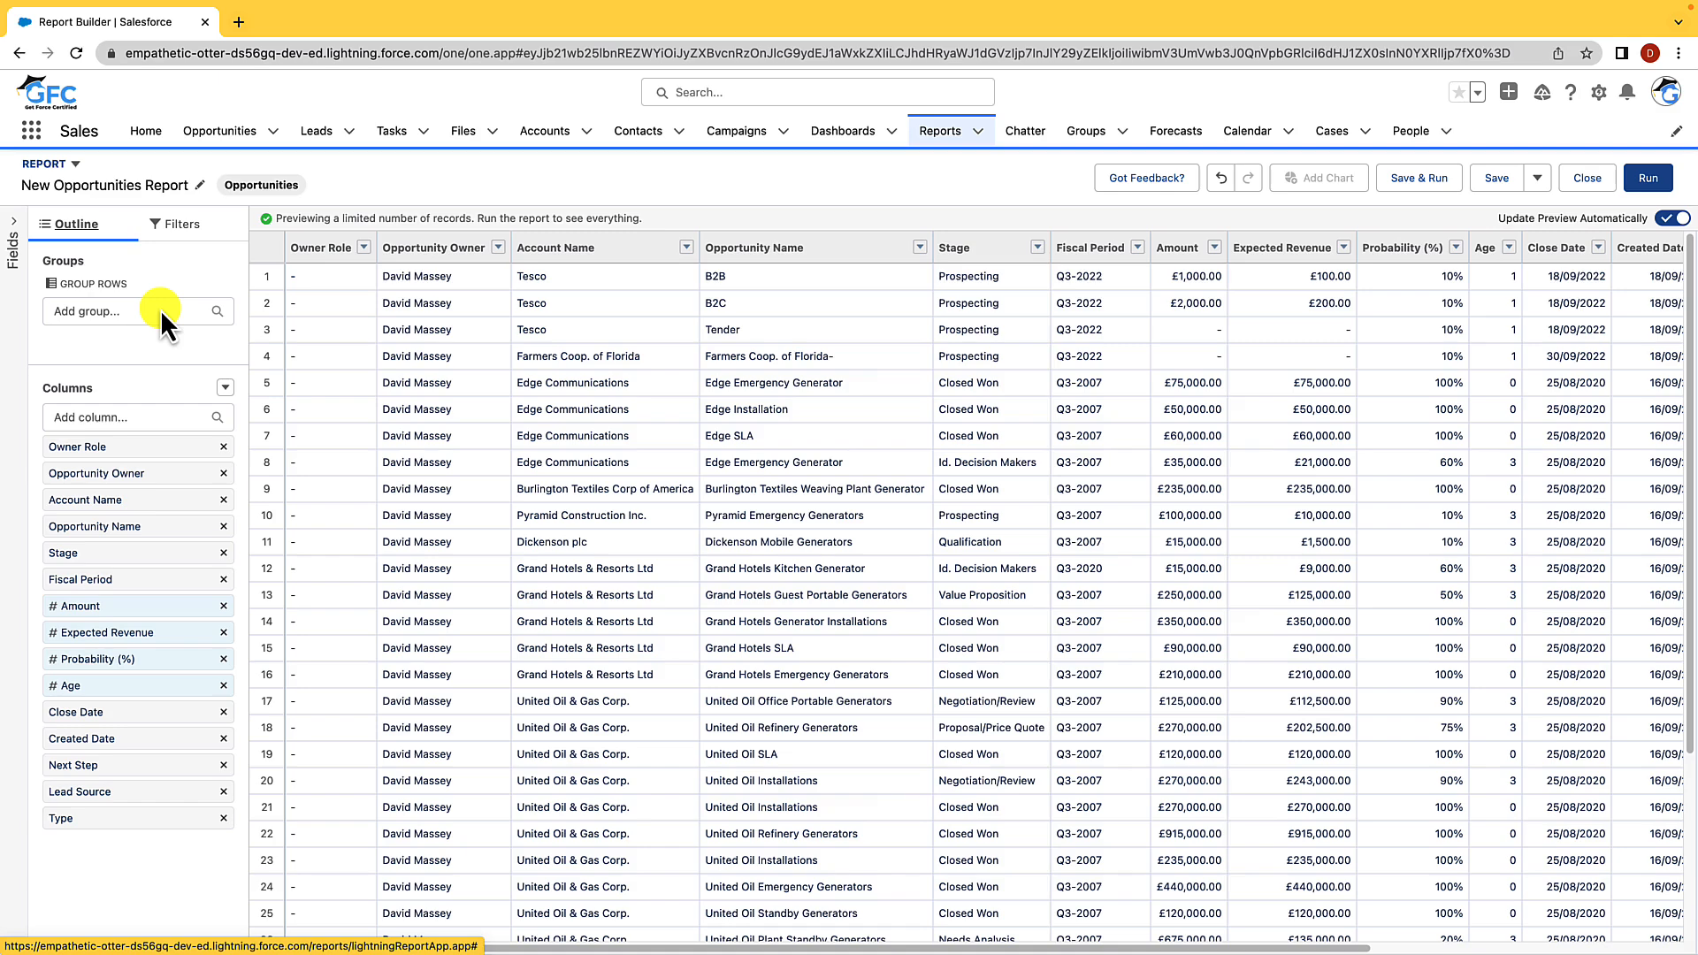
{"action": "left_click", "coordinate": [224, 447]}
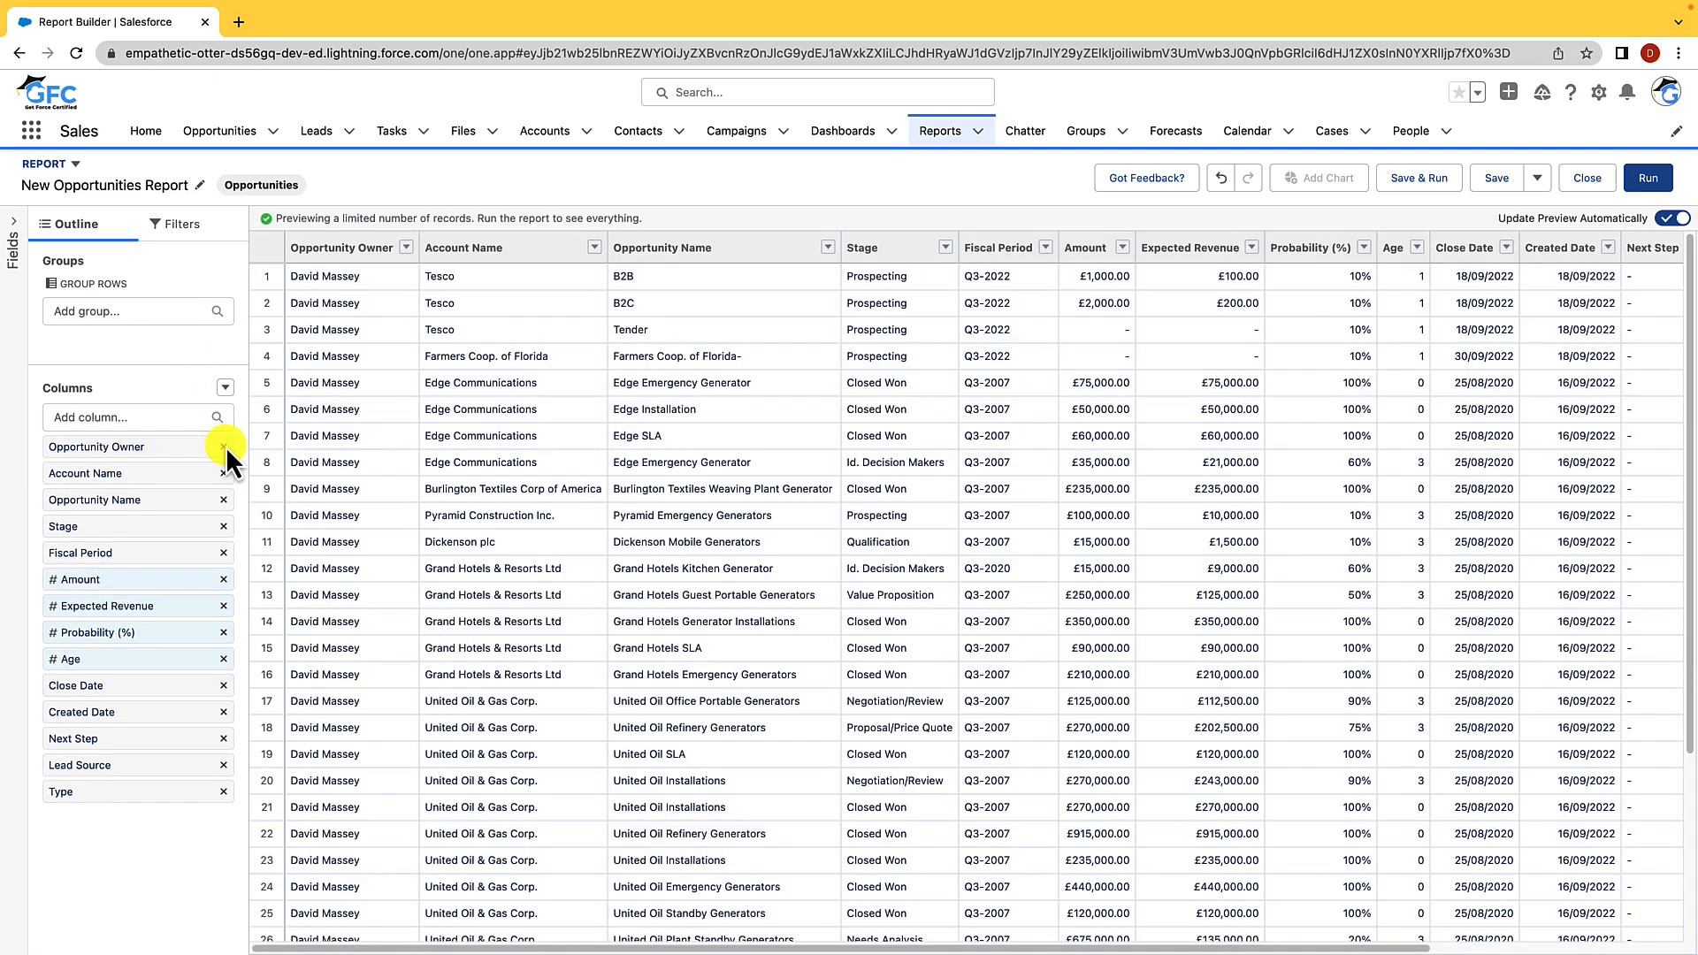
{"action": "left_click_drag", "start_coordinate": [989, 246], "coordinate": [1119, 254]}
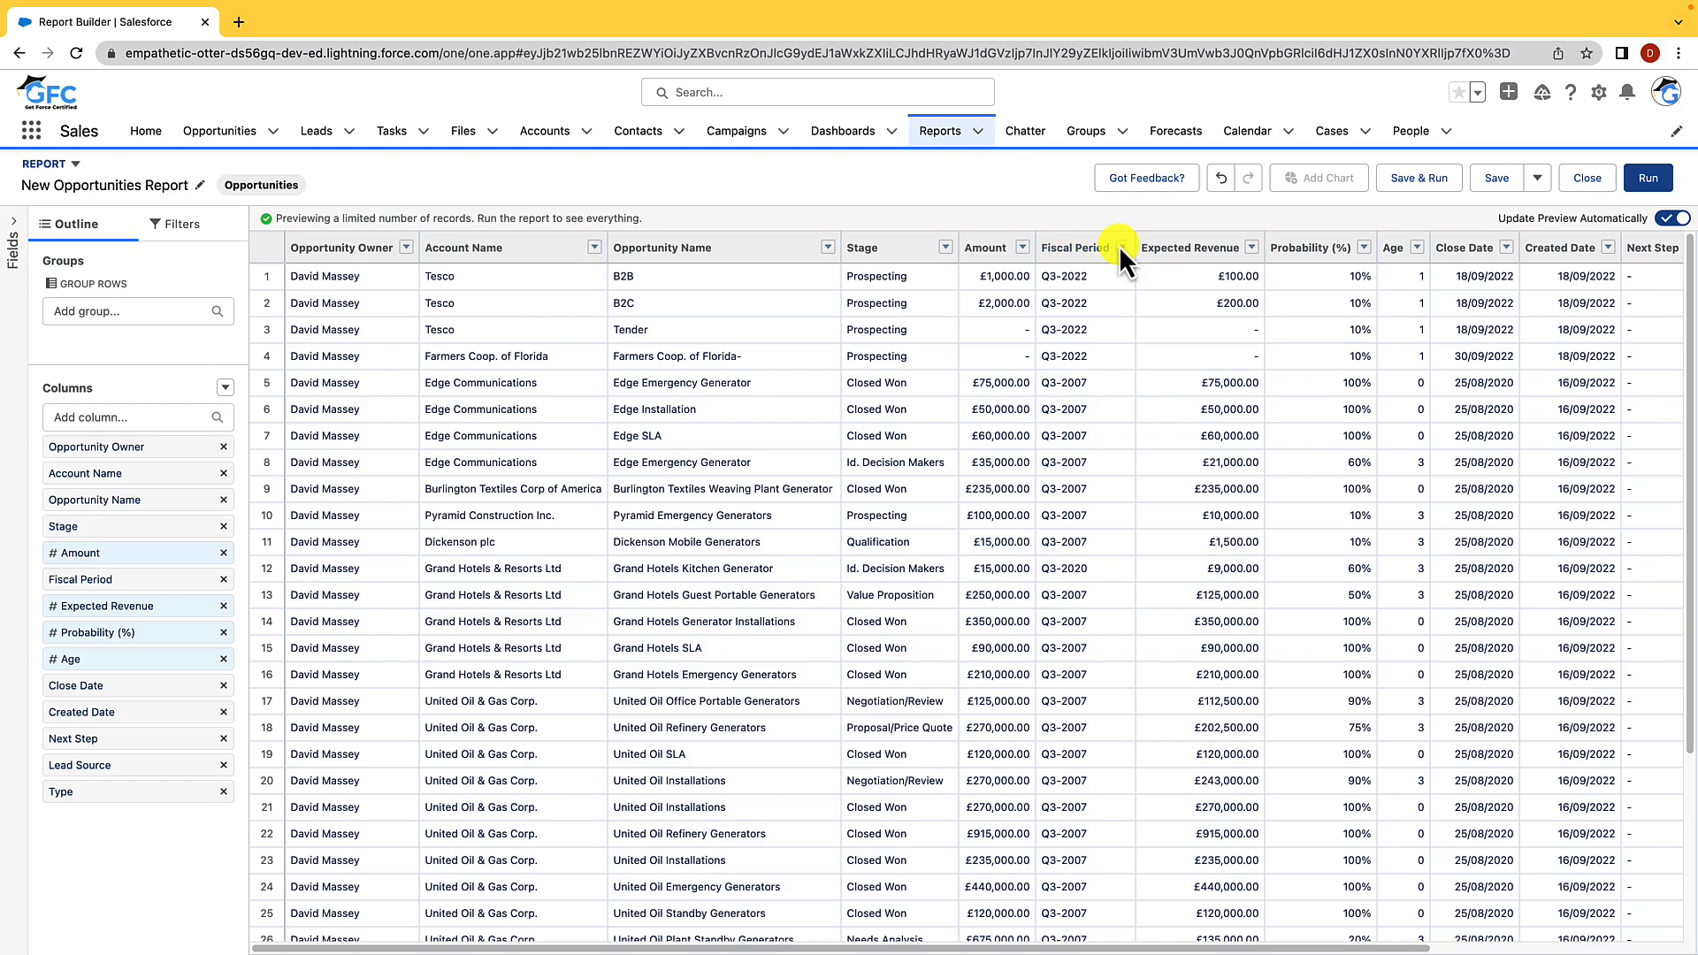
{"action": "left_click_drag", "start_coordinate": [92, 659], "coordinate": [107, 578]}
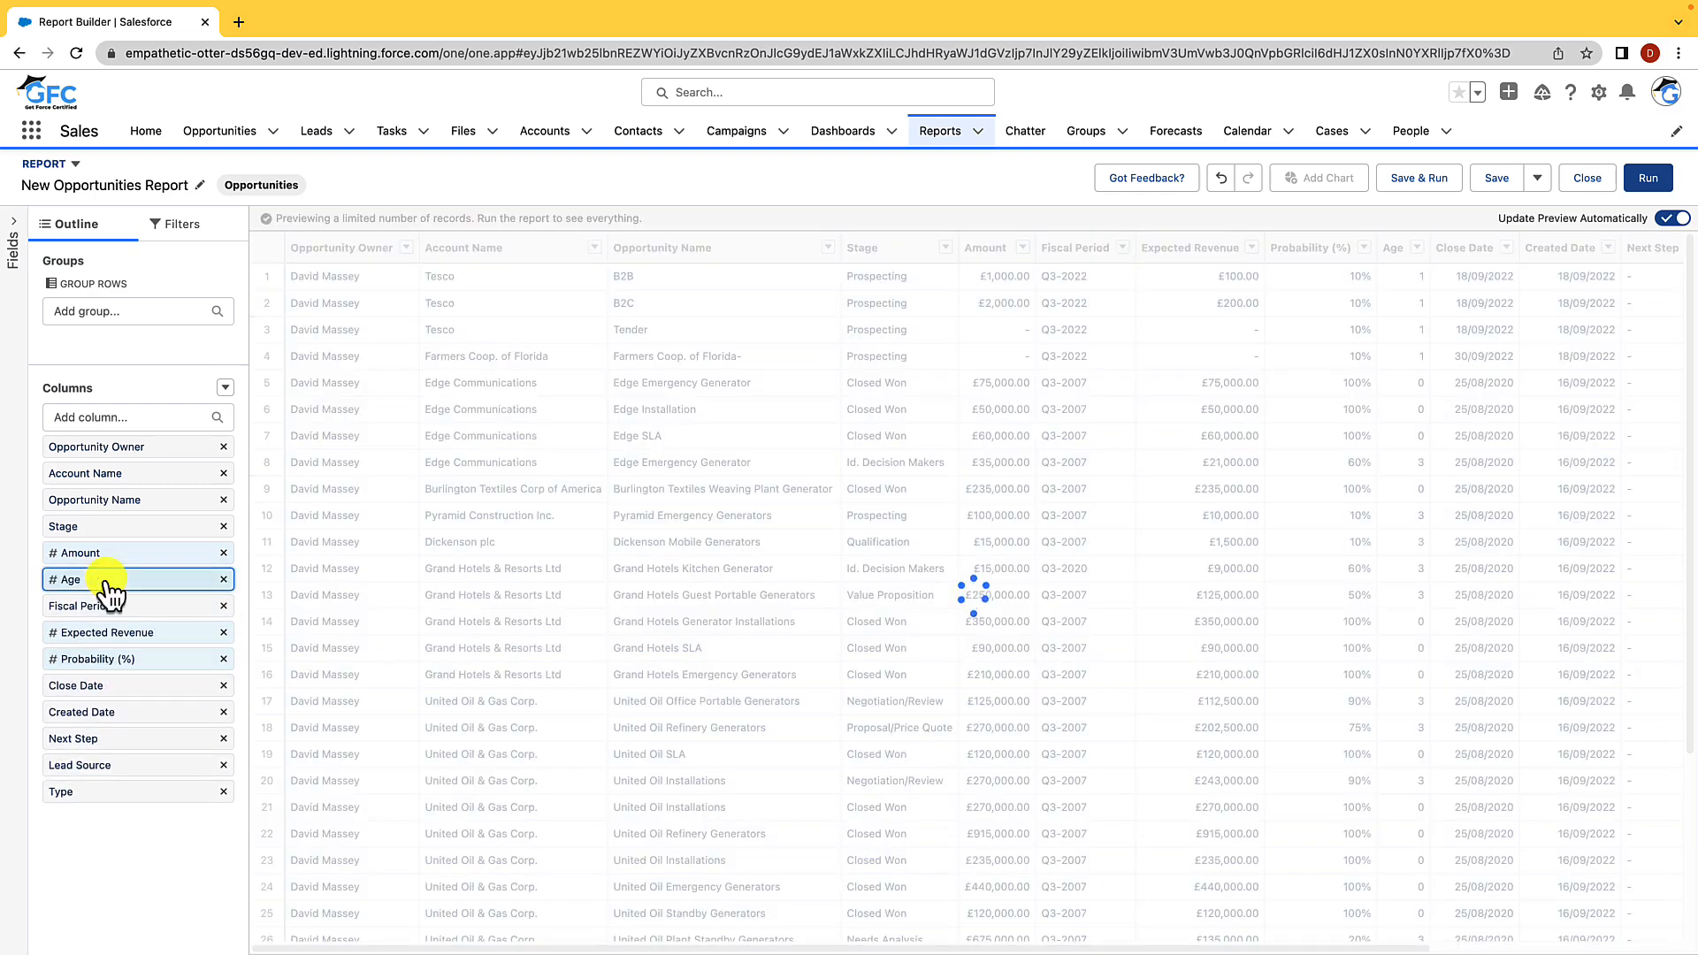
{"action": "left_click_drag", "start_coordinate": [1061, 246], "coordinate": [1177, 248]}
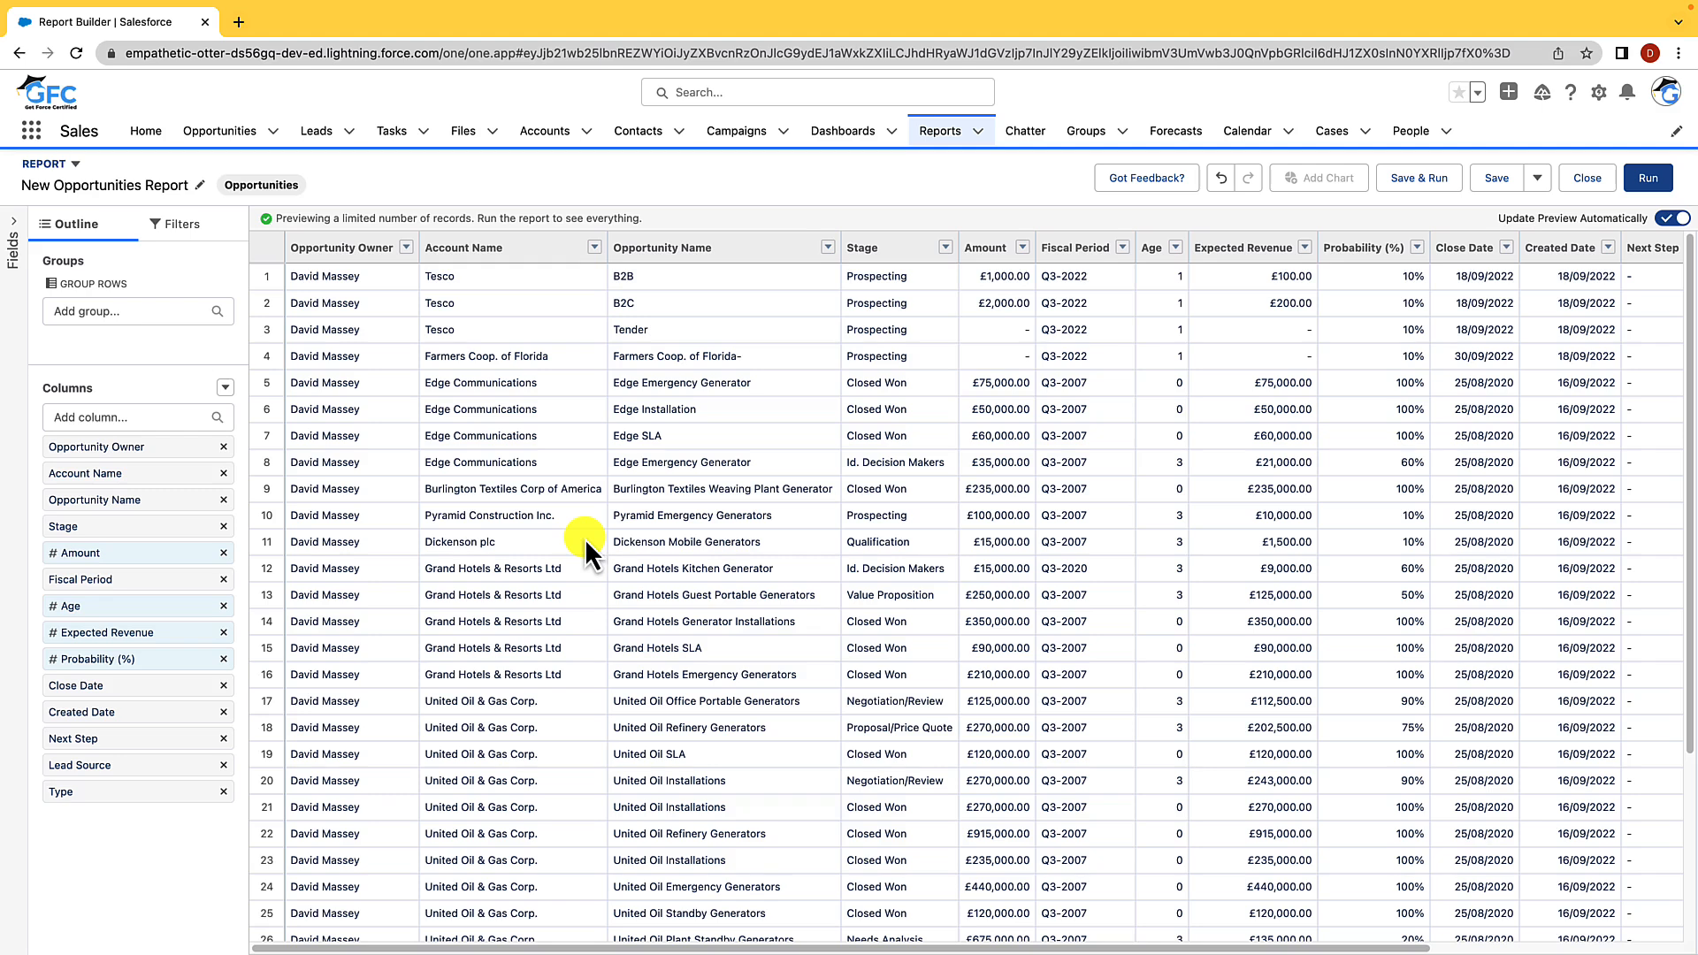
Group the report rows by Account Name
{"action": "mouse_move", "coordinate": [114, 471]}
{"action": "left_mouse_down"}
{"action": "mouse_move", "coordinate": [115, 341]}
{"action": "mouse_move", "coordinate": [86, 455]}
{"action": "left_mouse_up"}
{"action": "left_click", "coordinate": [93, 305]}
{"action": "type", "text": "acco"}
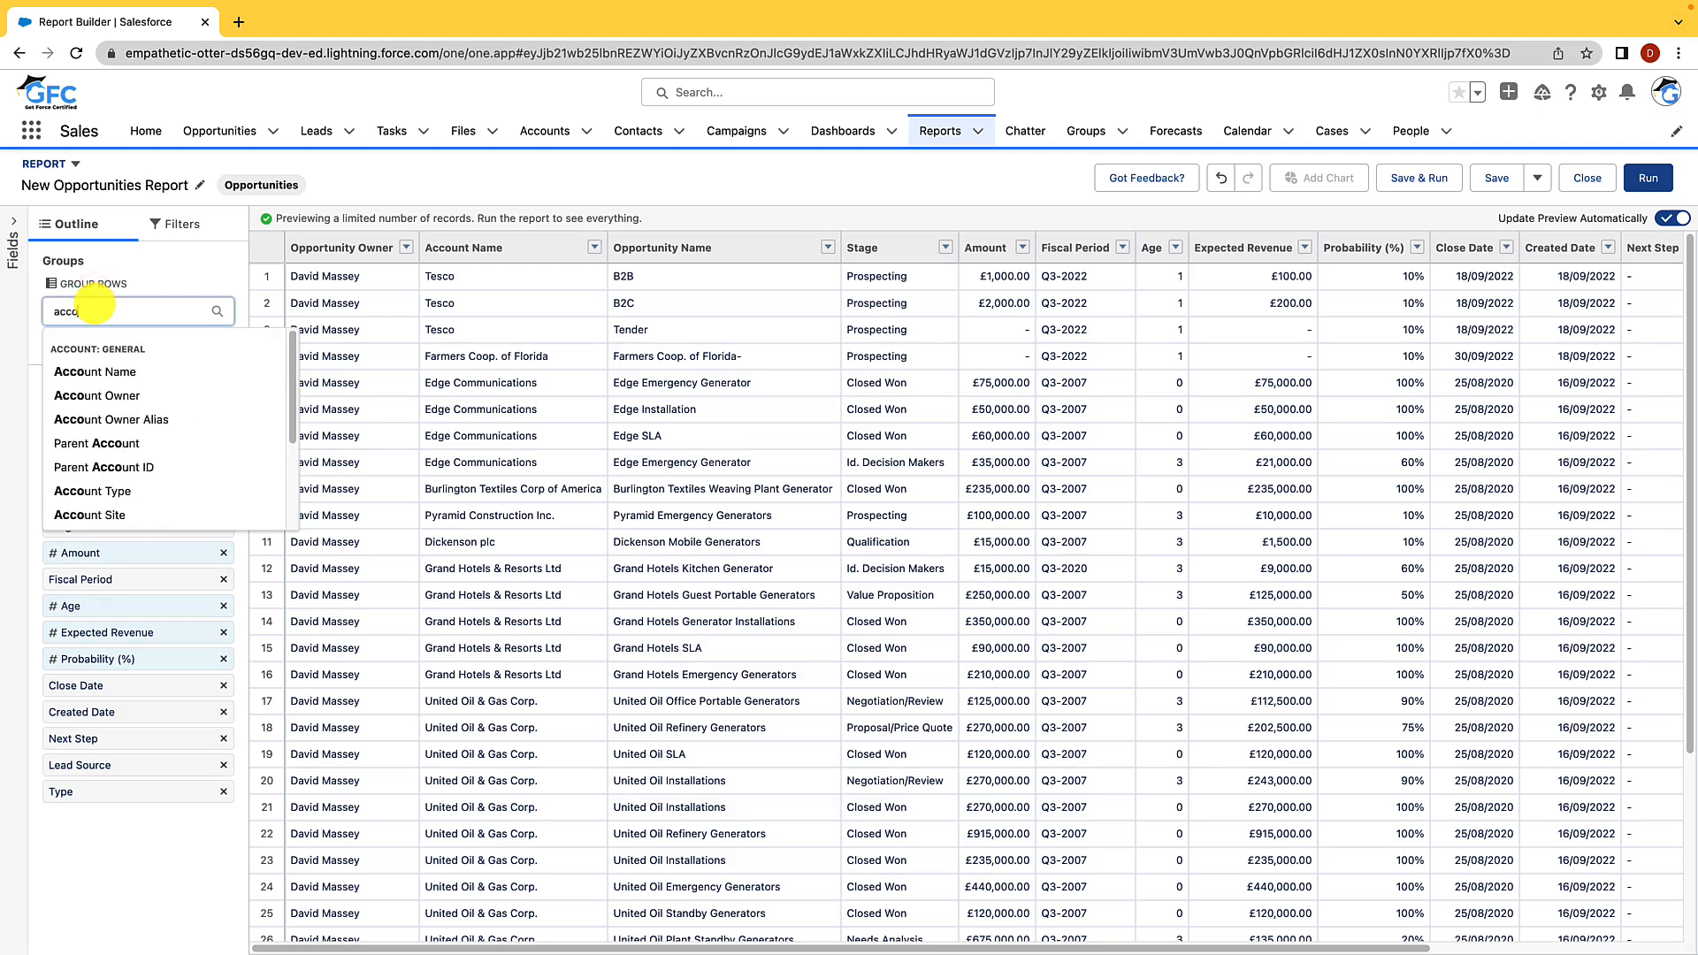
{"action": "type", "text": "unt"}
{"action": "left_click", "coordinate": [101, 373]}
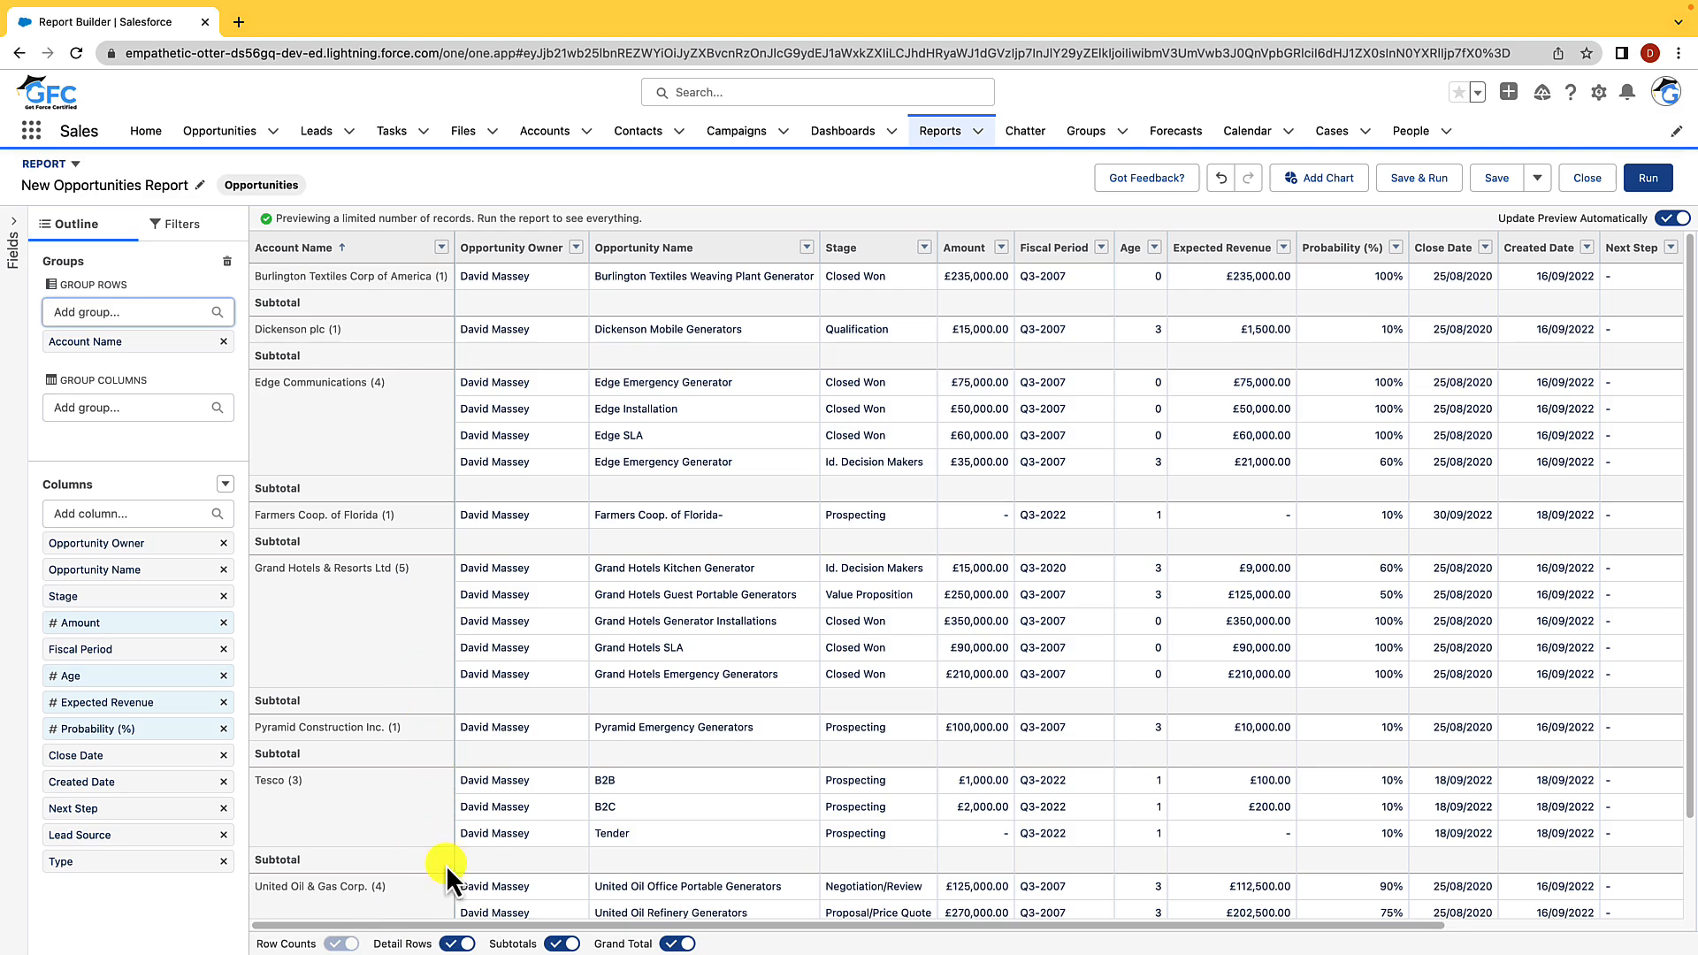
Turn the detail rows off and back on, and do the same with the subtotals
{"action": "left_click", "coordinate": [456, 945]}
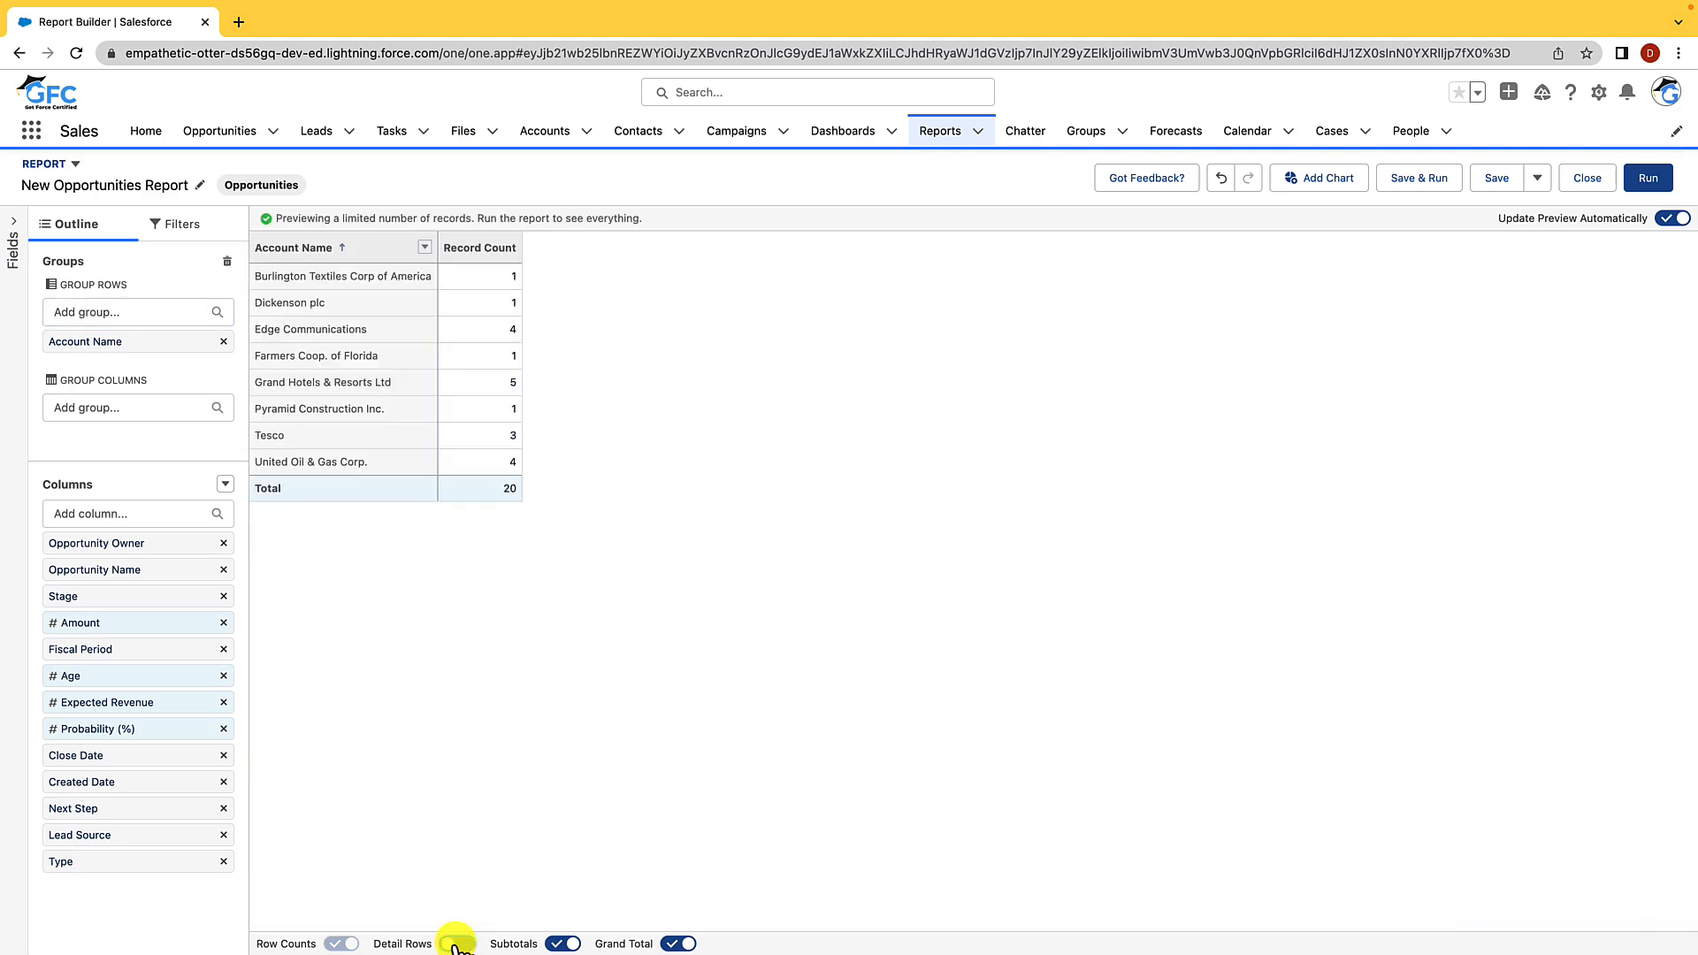
{"action": "left_click", "coordinate": [456, 945]}
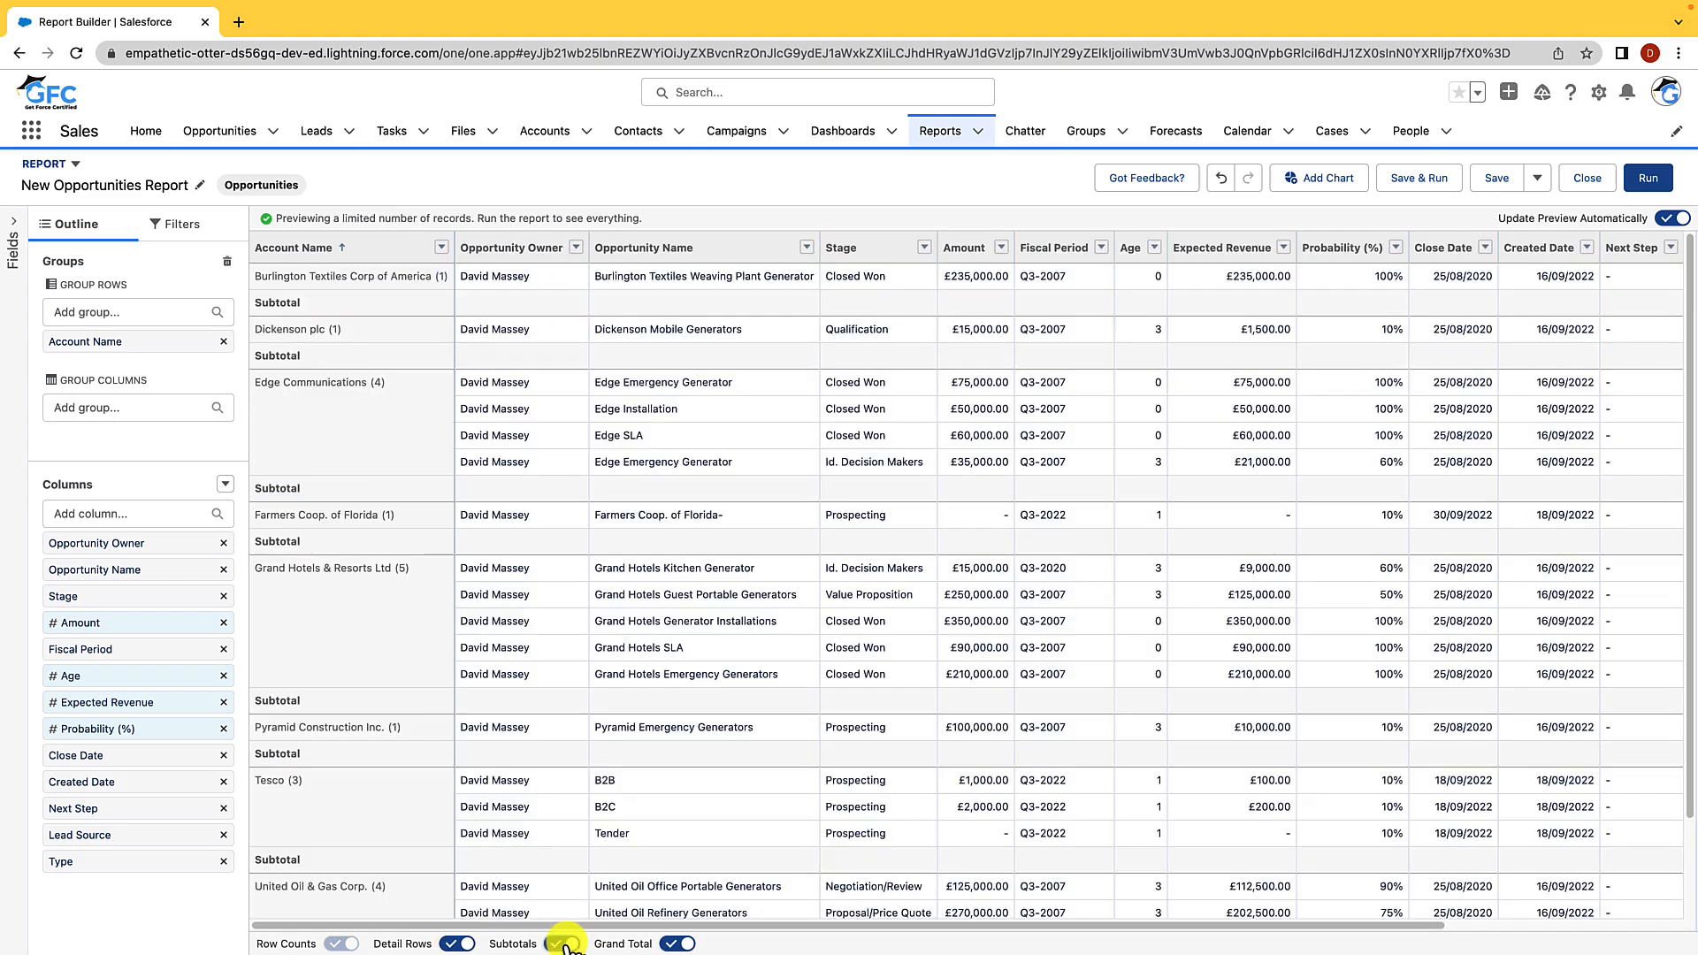
{"action": "left_click", "coordinate": [565, 944]}
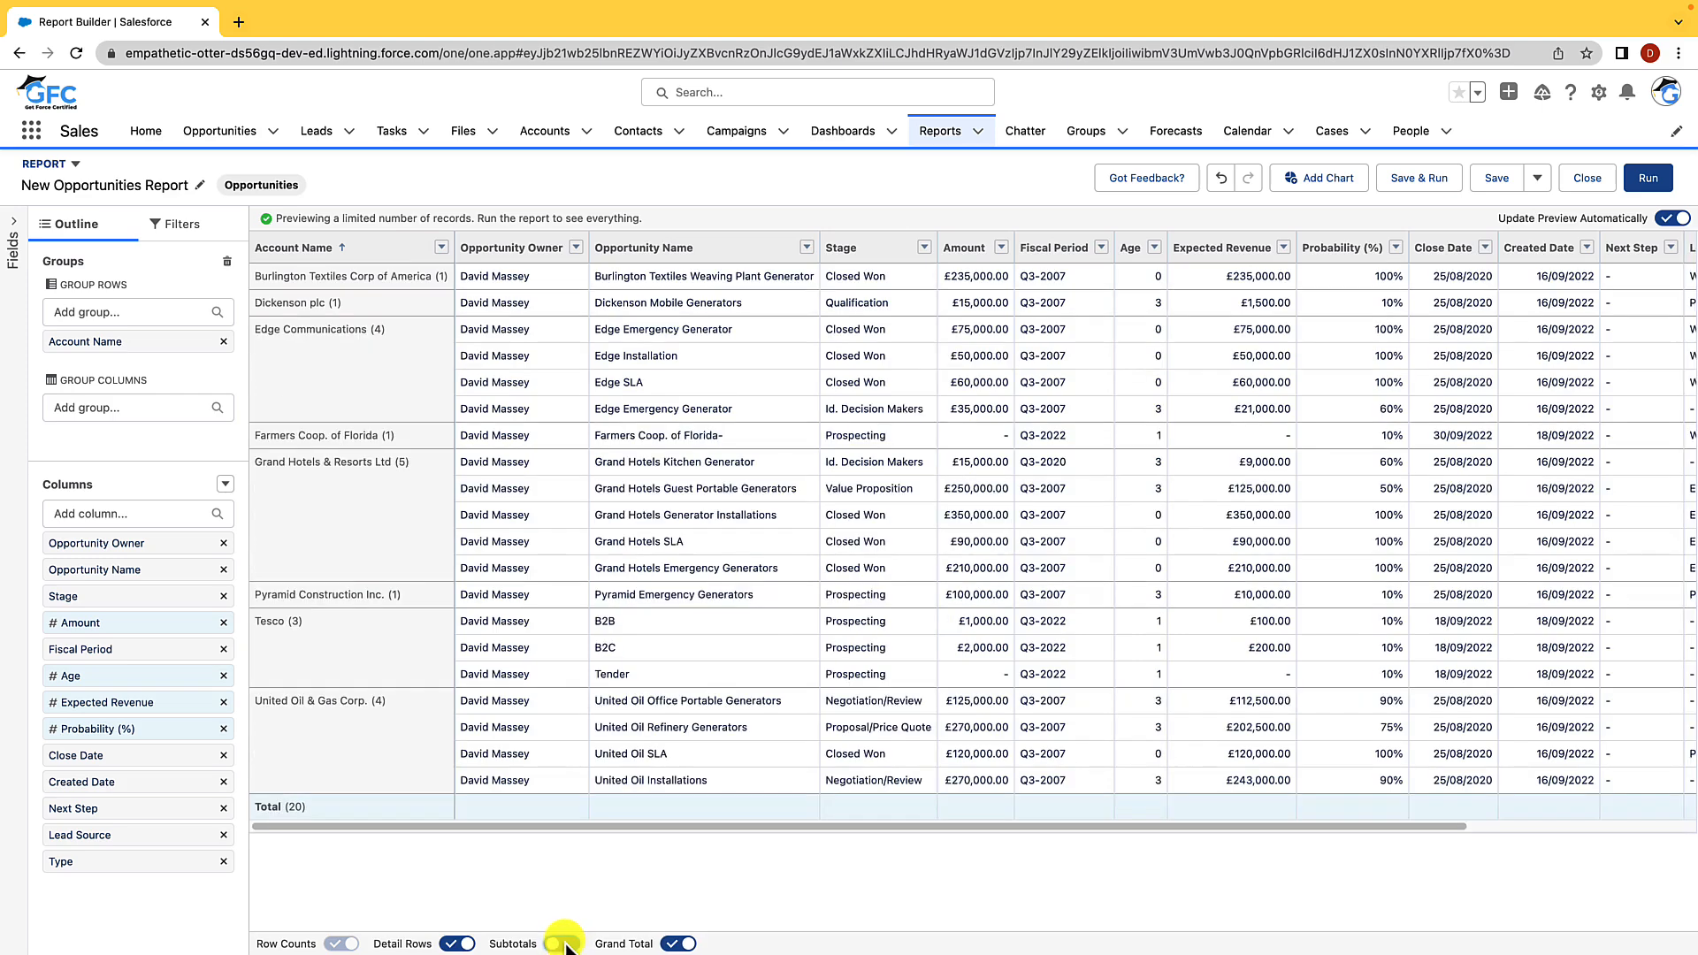
{"action": "left_click", "coordinate": [564, 945]}
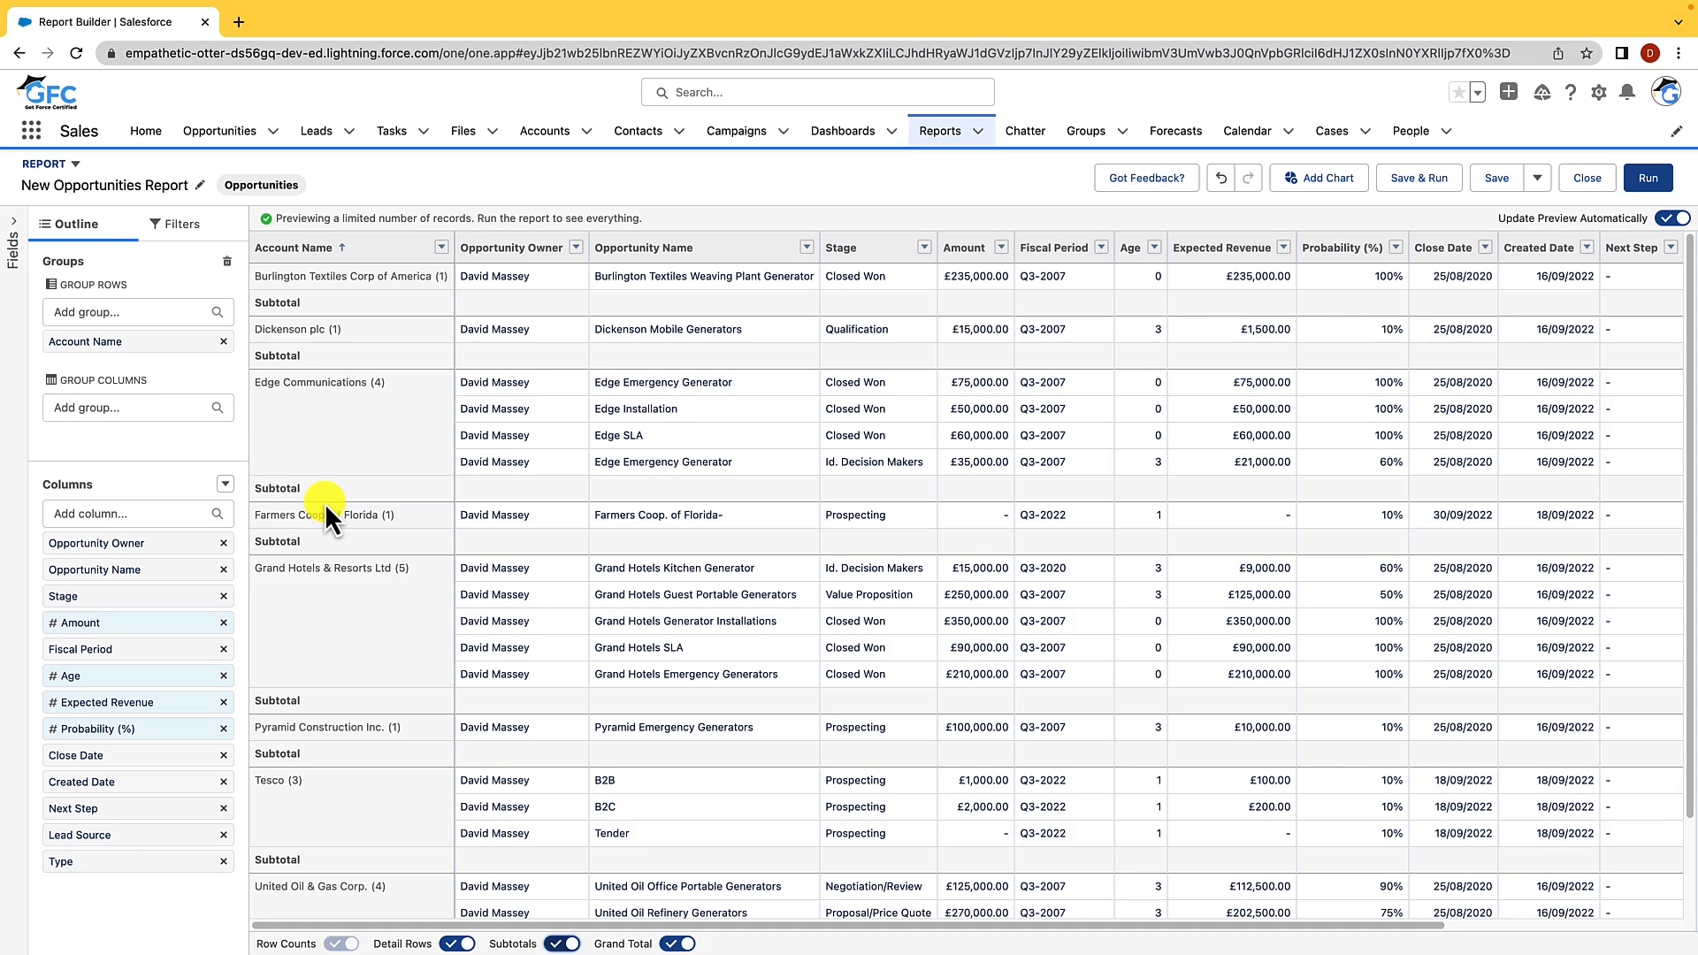
Turn the report's grand total row off and back on
{"action": "scroll", "coordinate": [318, 548], "scroll_direction": "down", "scroll_amount": 2}
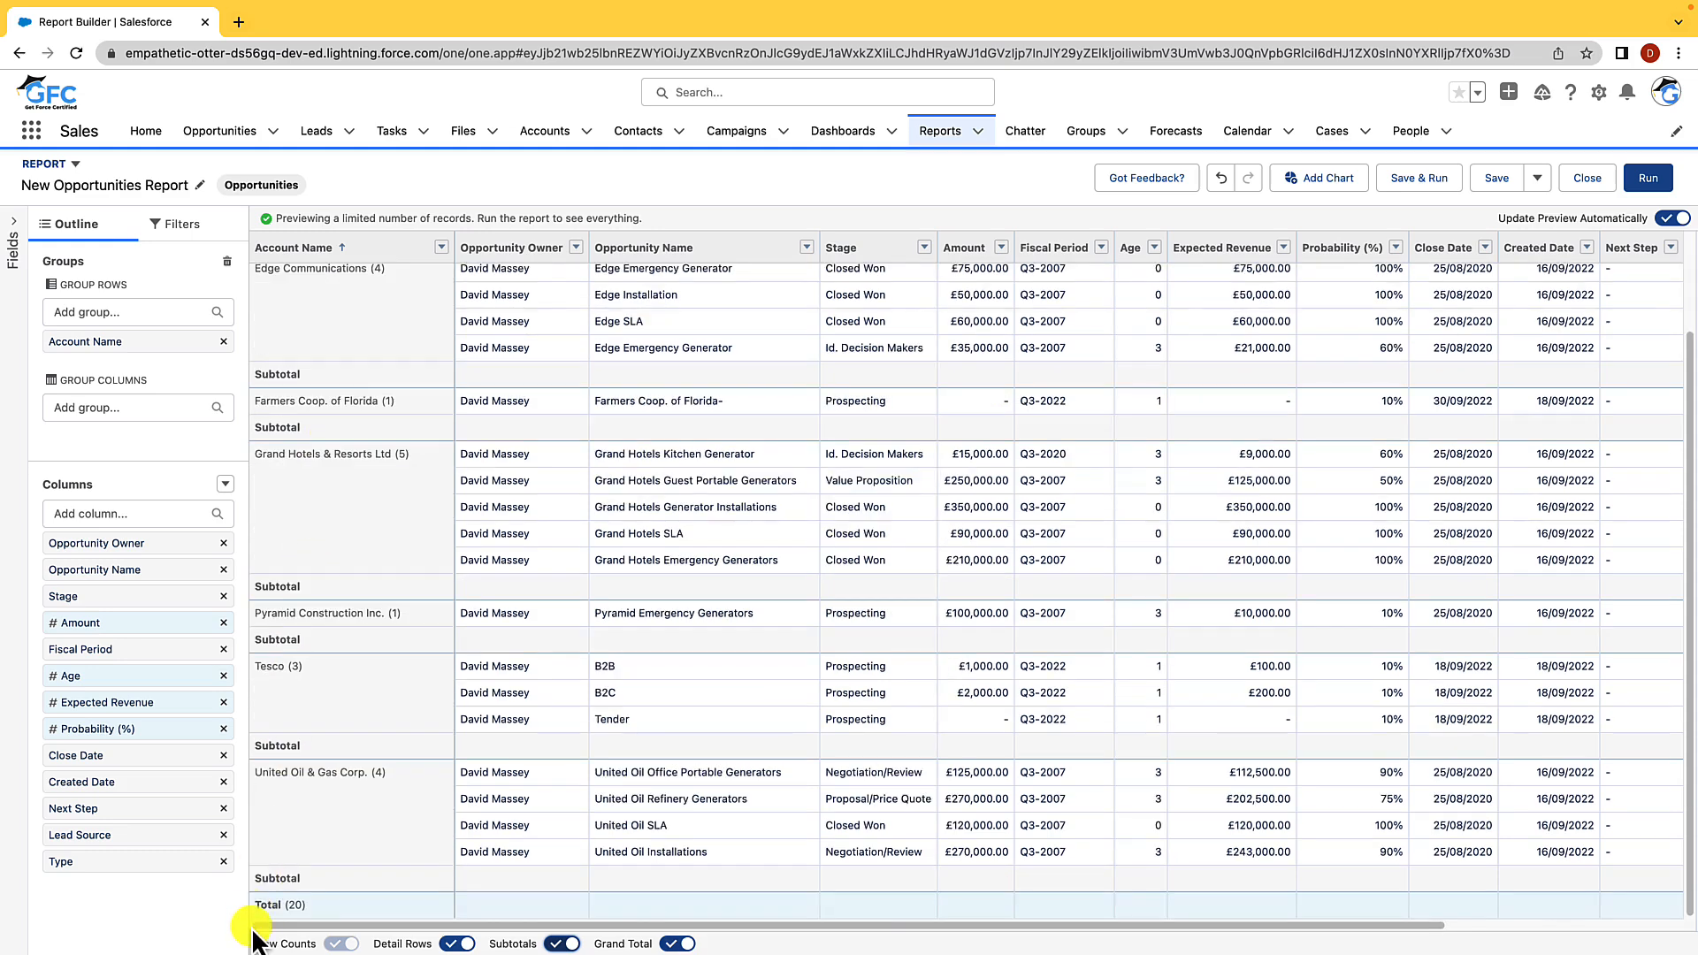
{"action": "left_click", "coordinate": [680, 945]}
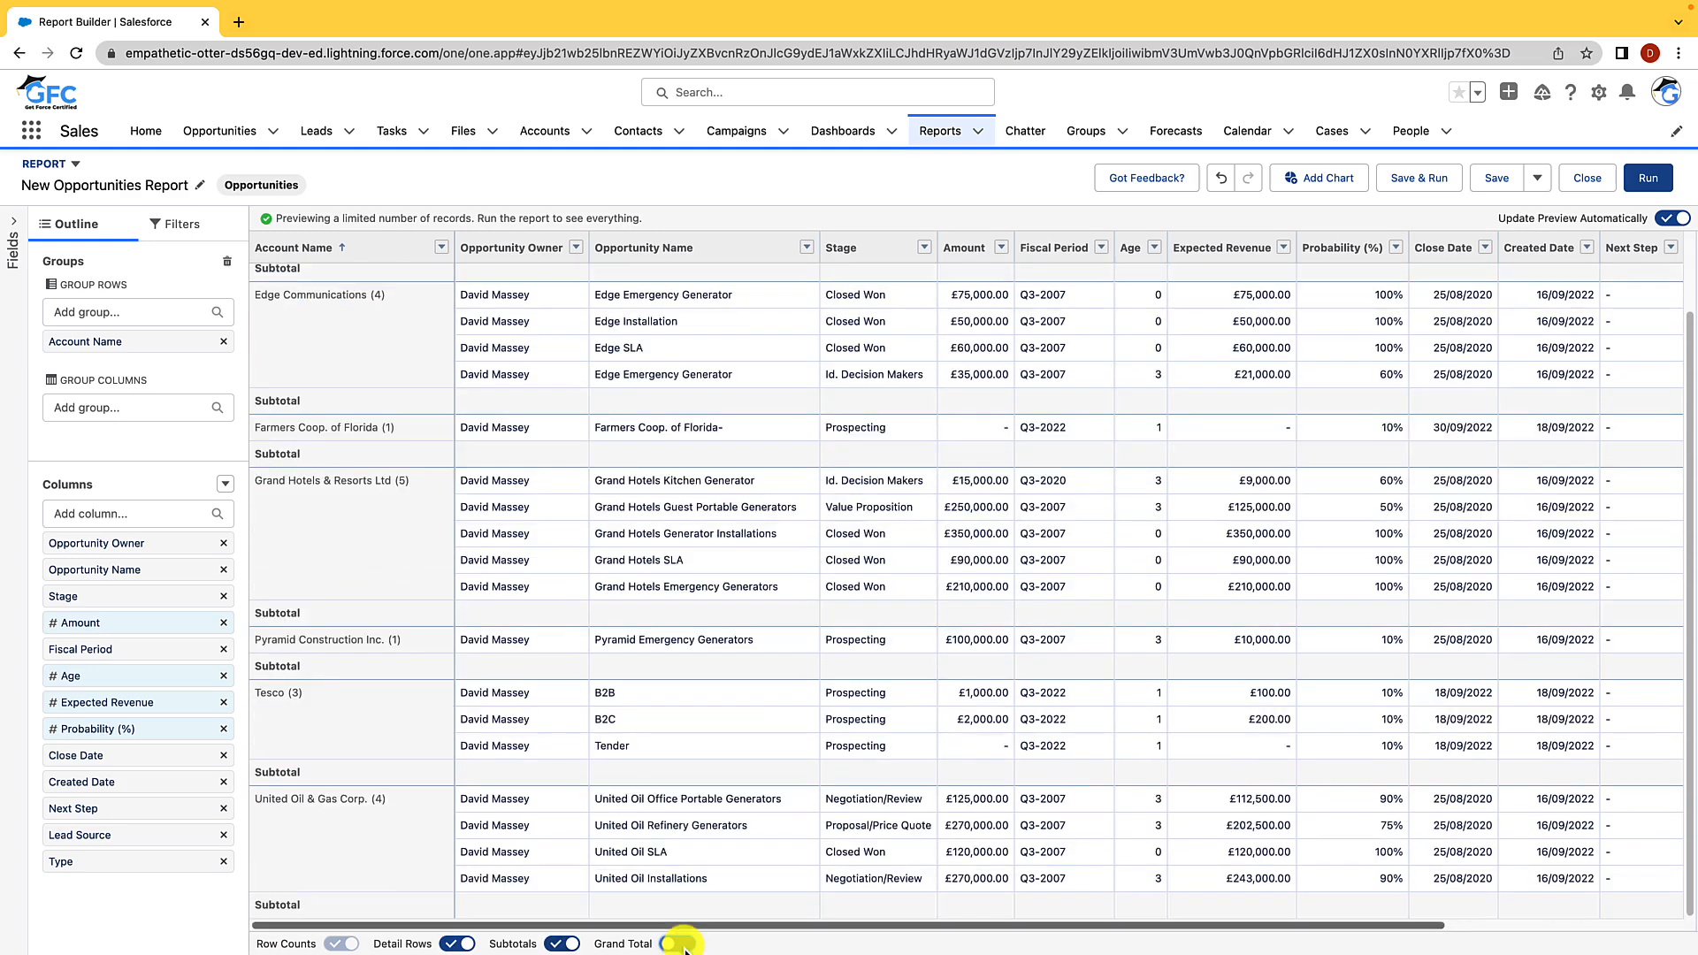
{"action": "left_click", "coordinate": [669, 945]}
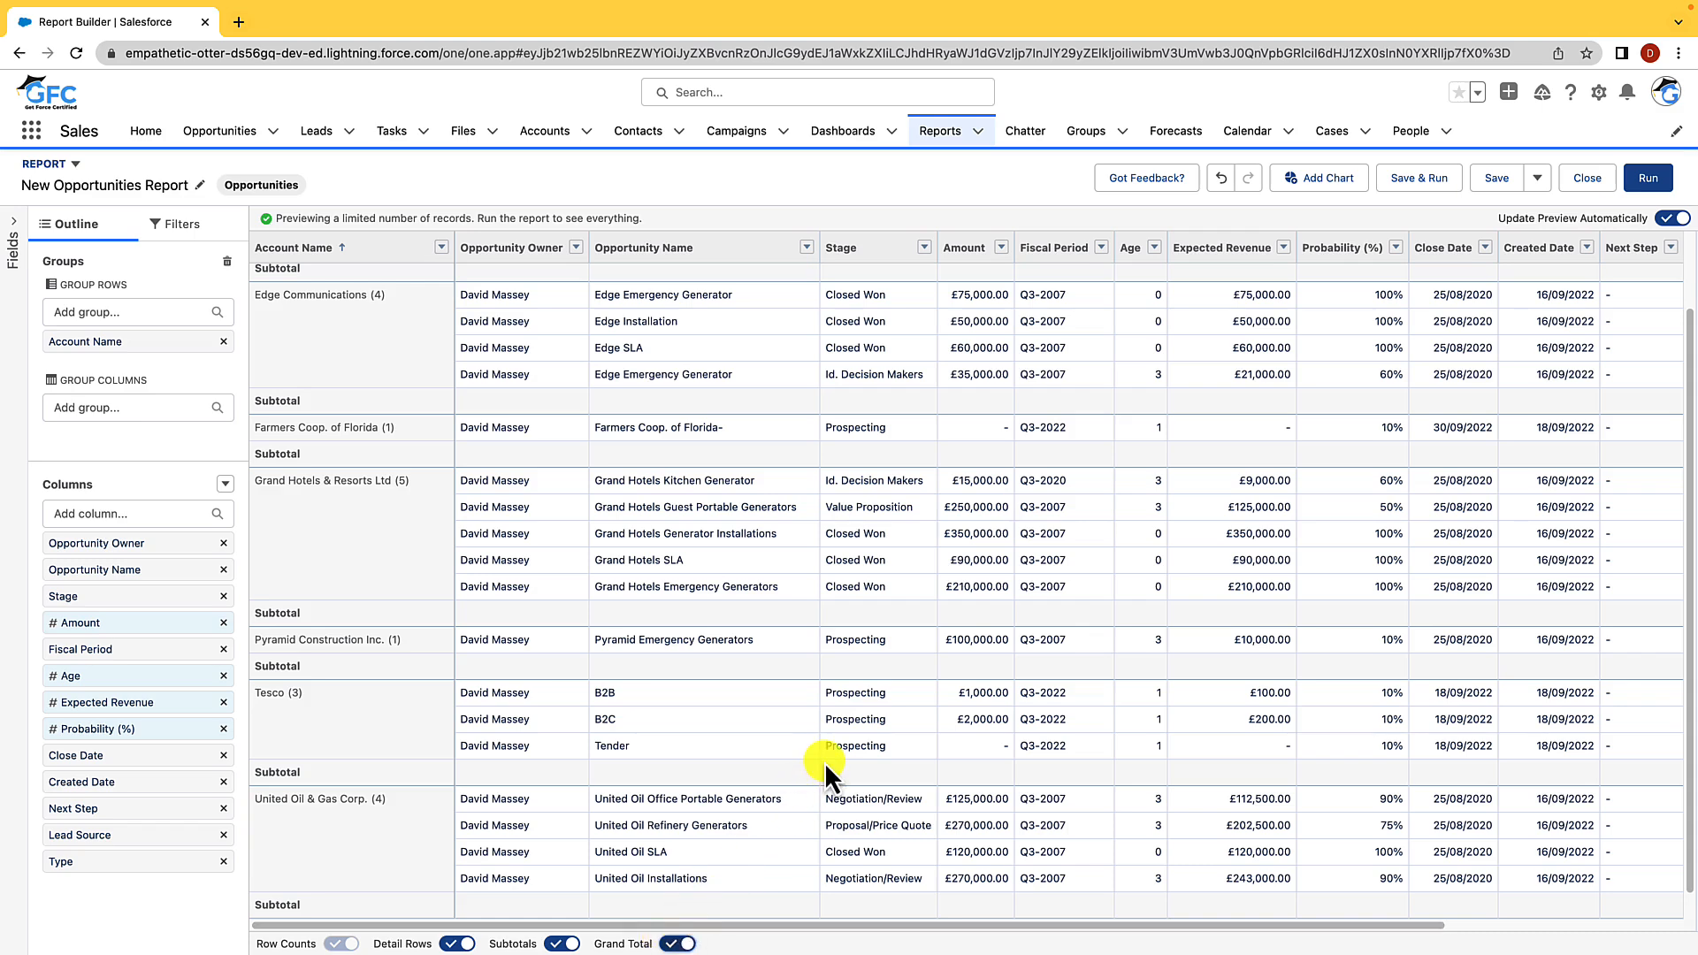
Summarize the Amount column by Sum and check the account subtotals and the grand total
{"action": "left_click", "coordinate": [1002, 247]}
{"action": "mouse_move", "coordinate": [1057, 400]}
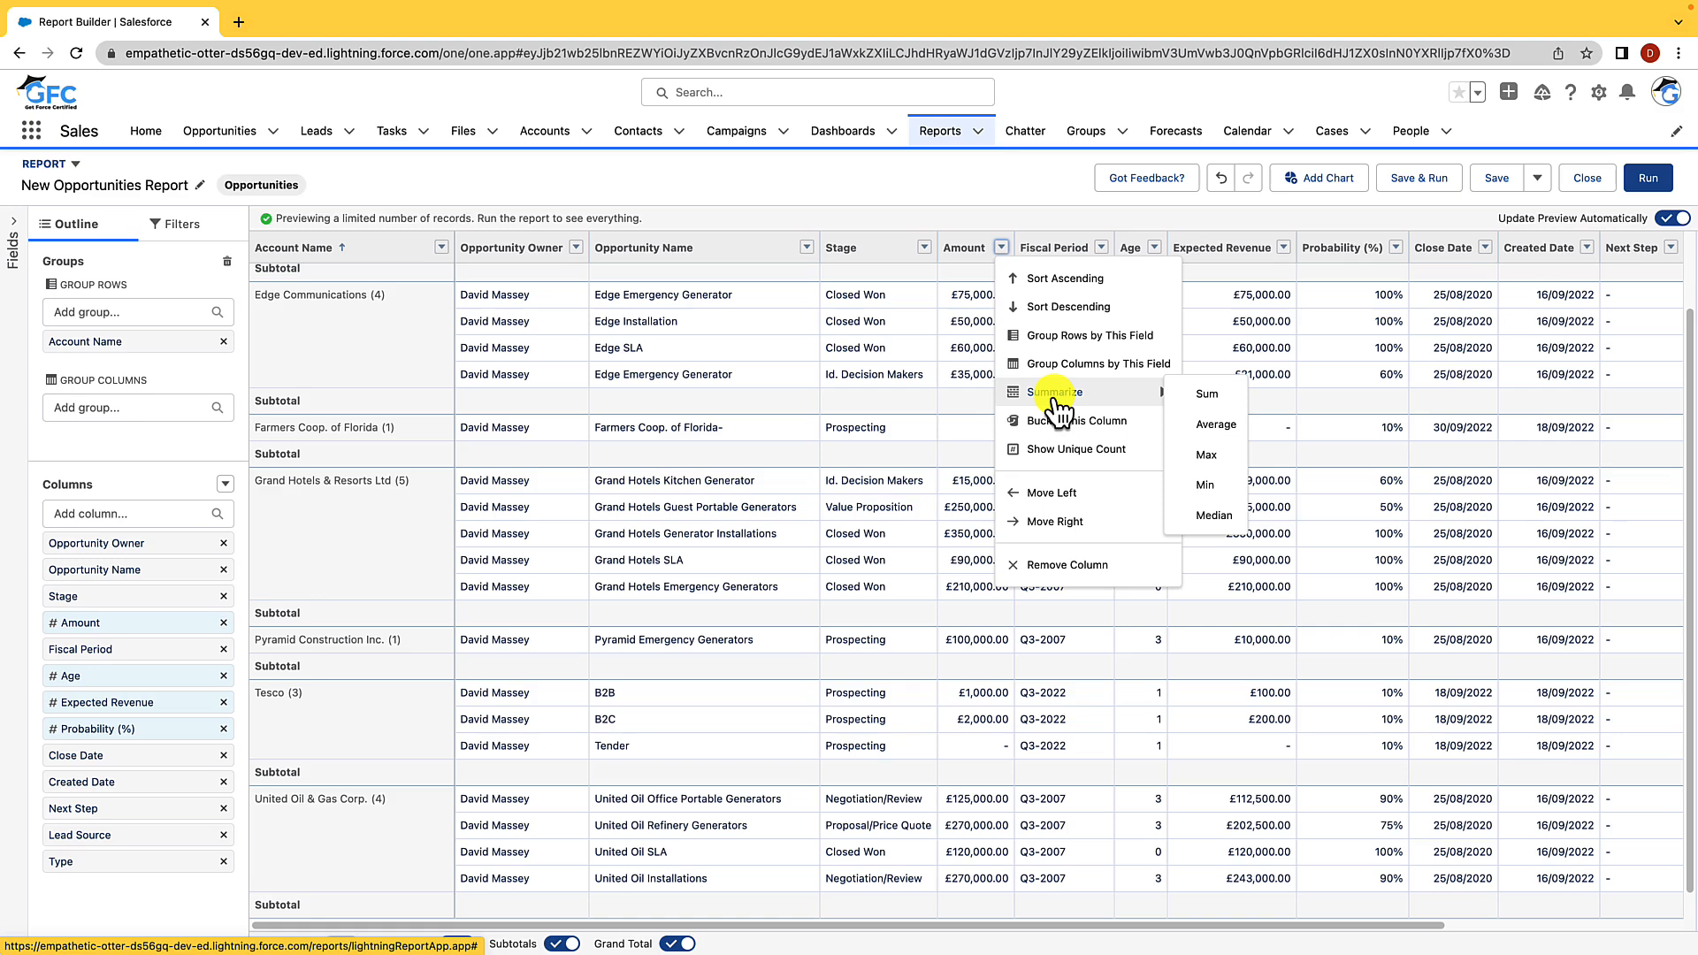
{"action": "left_click", "coordinate": [1210, 392]}
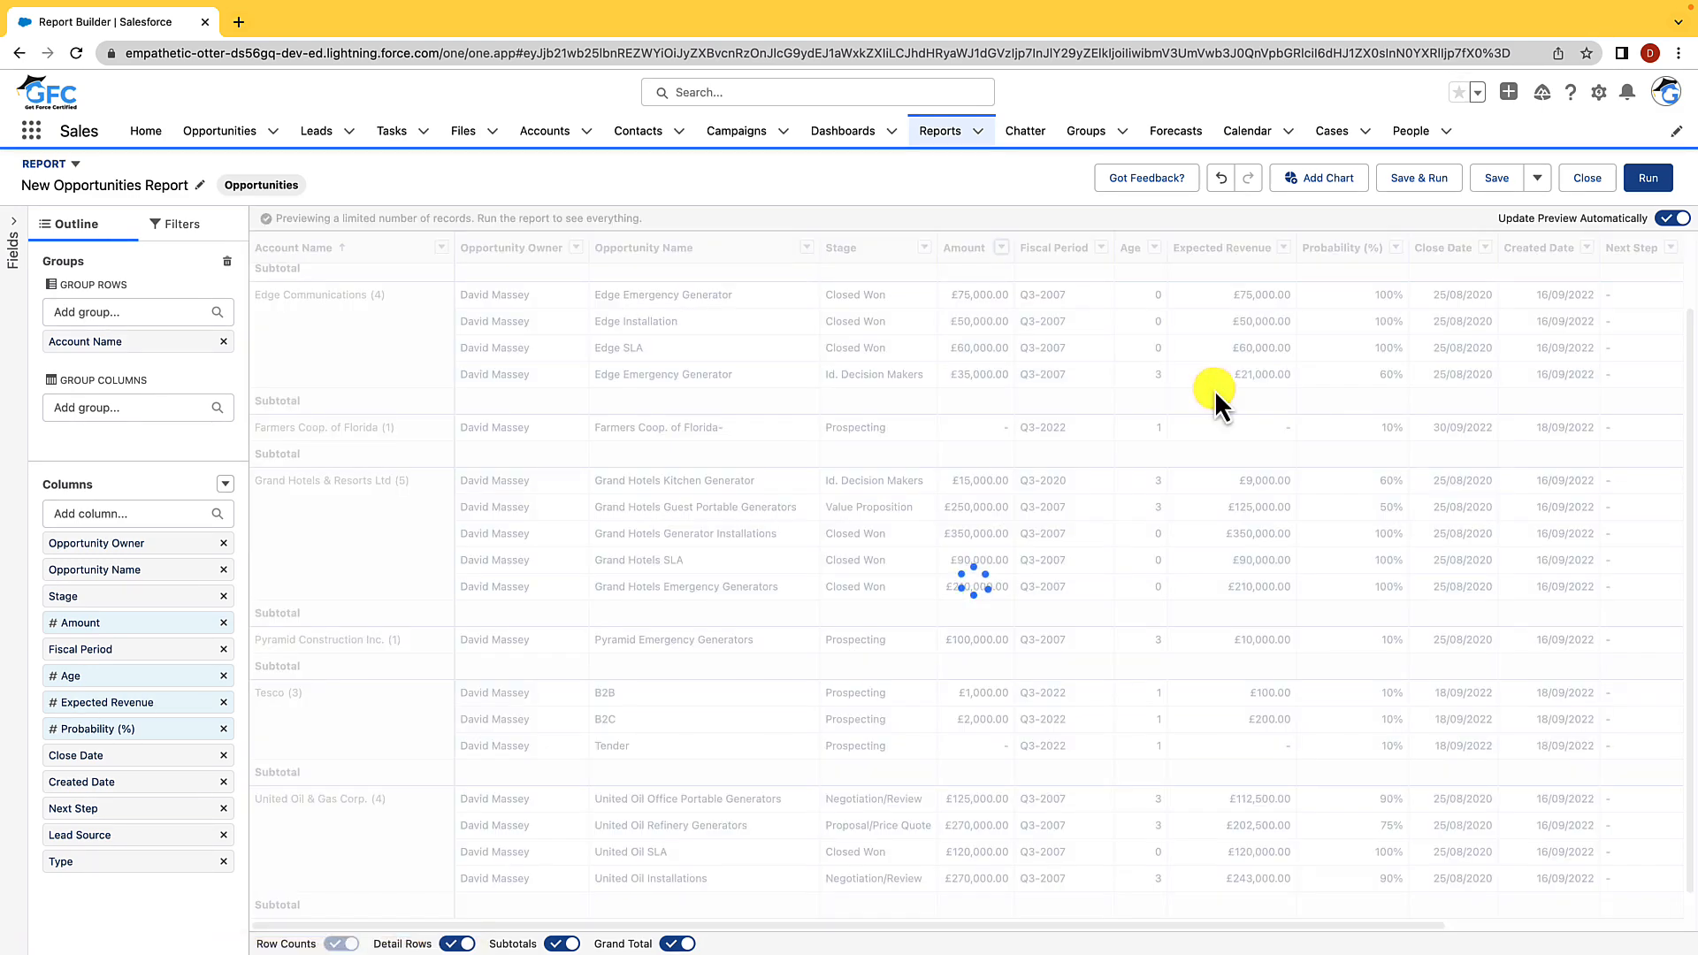
{"action": "scroll", "coordinate": [989, 377], "scroll_direction": "up", "scroll_amount": 2}
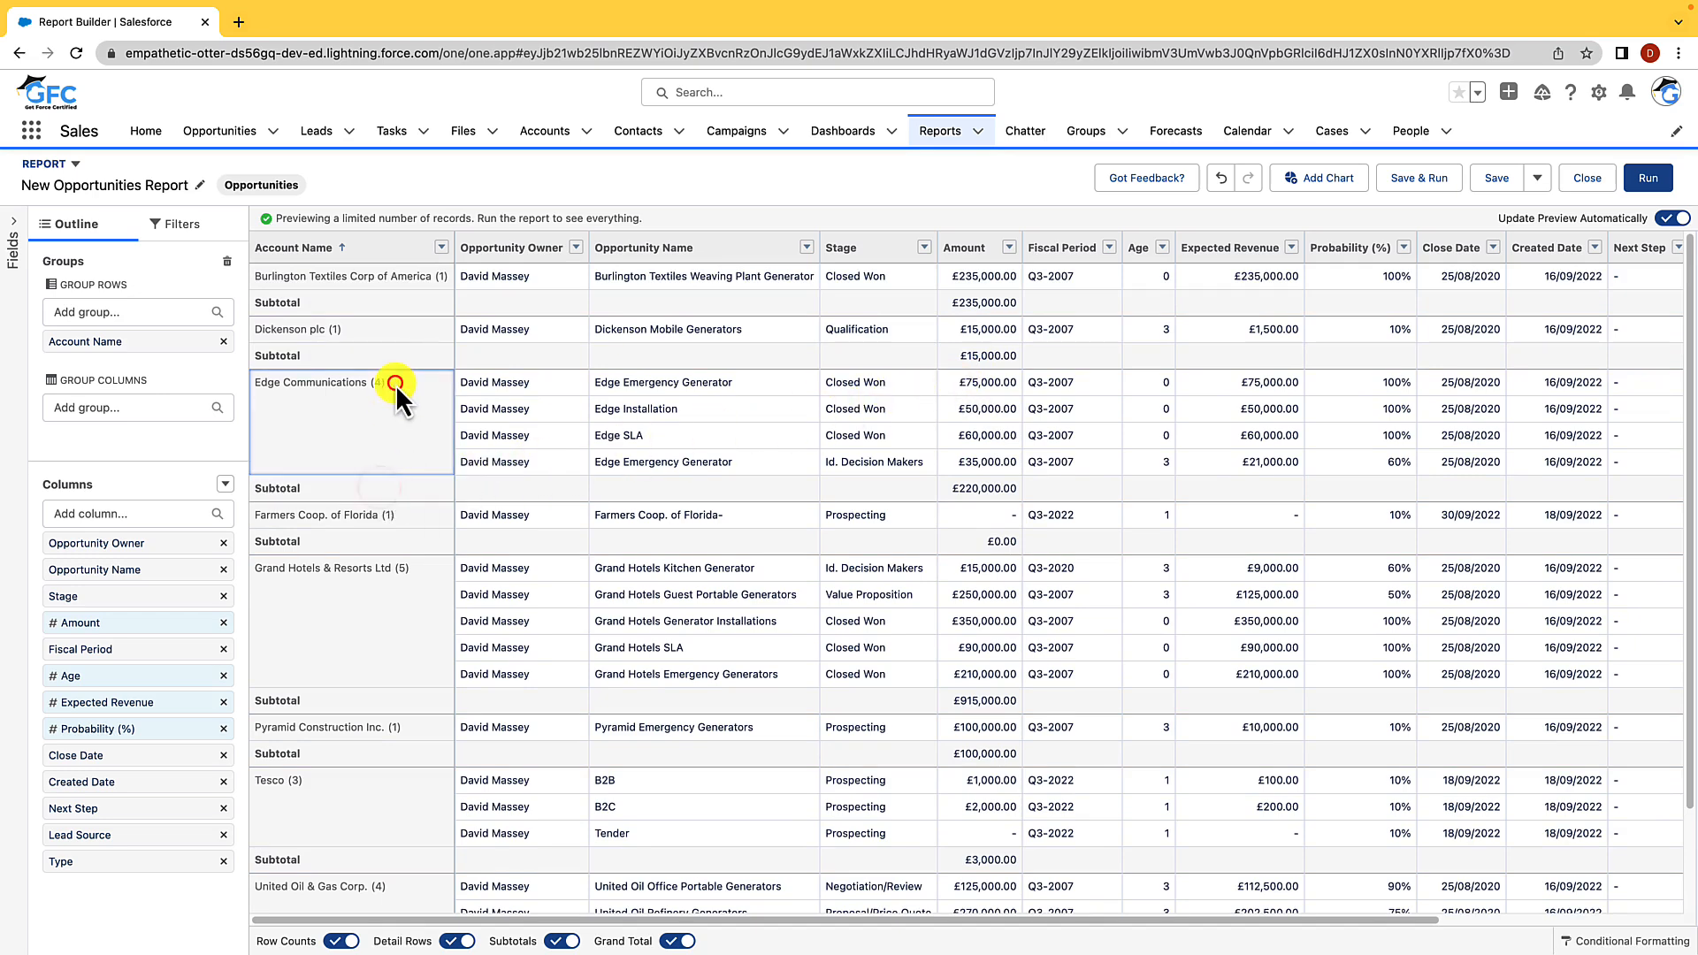
{"action": "scroll", "coordinate": [396, 384], "scroll_direction": "down", "scroll_amount": 3}
{"action": "left_click", "coordinate": [326, 900]}
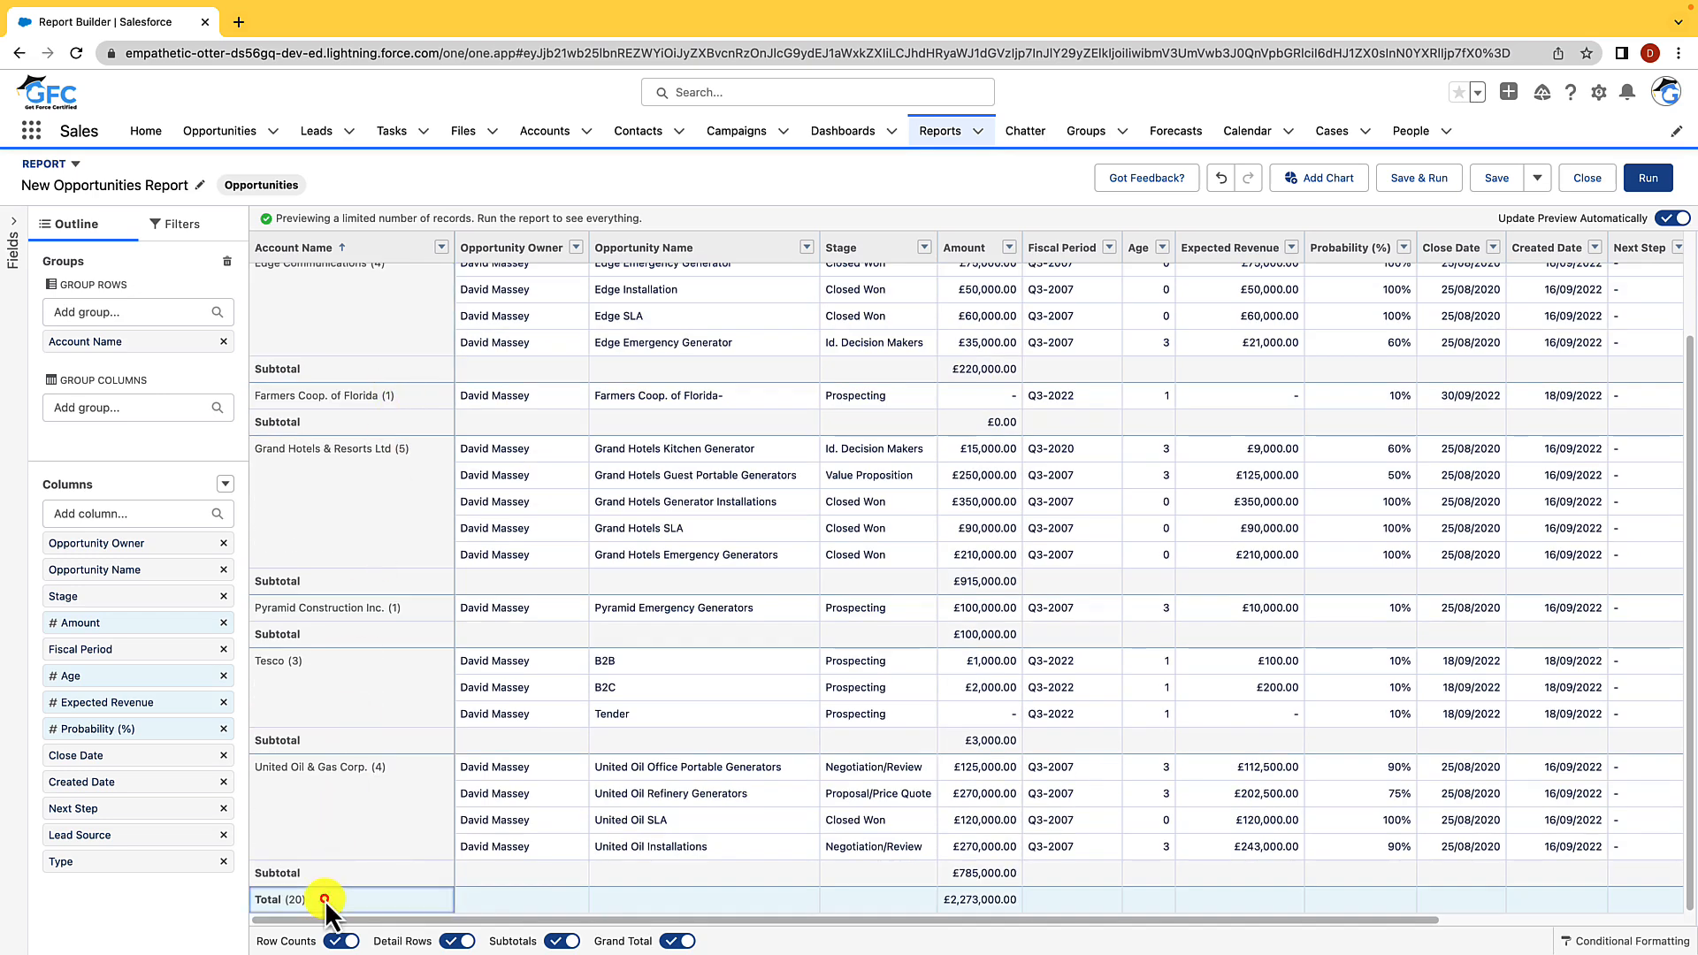
{"action": "left_click", "coordinate": [1030, 900]}
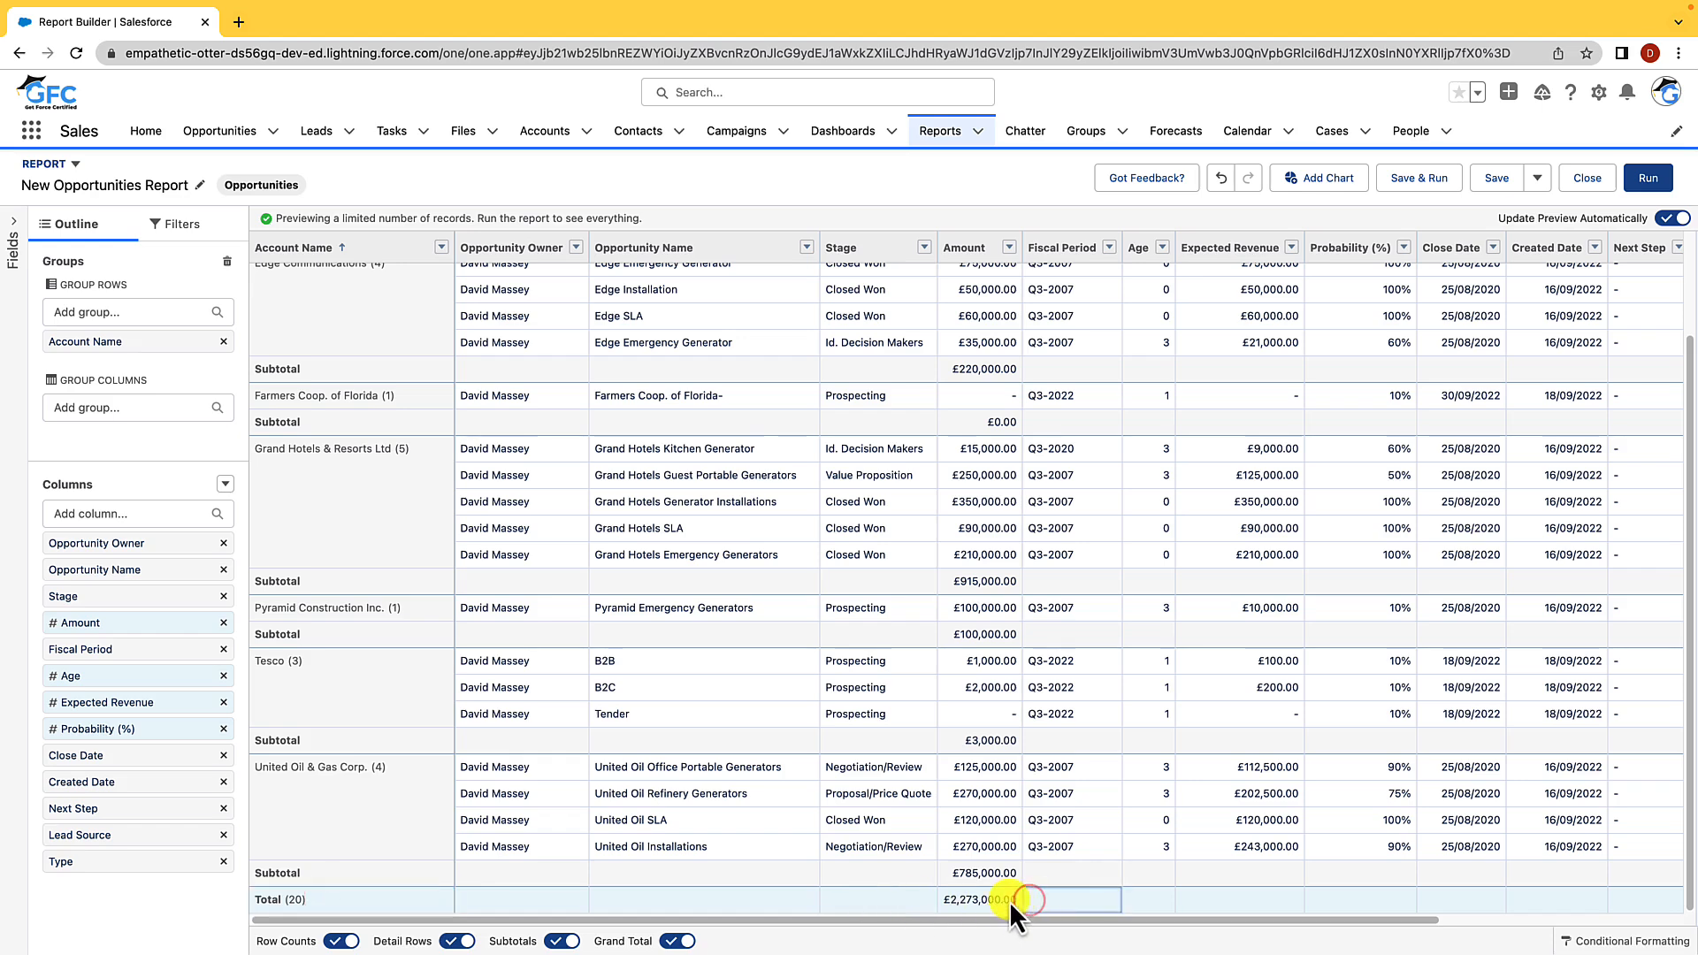
{"action": "left_click", "coordinate": [925, 897]}
{"action": "scroll", "coordinate": [925, 897], "scroll_direction": "up", "scroll_amount": 2}
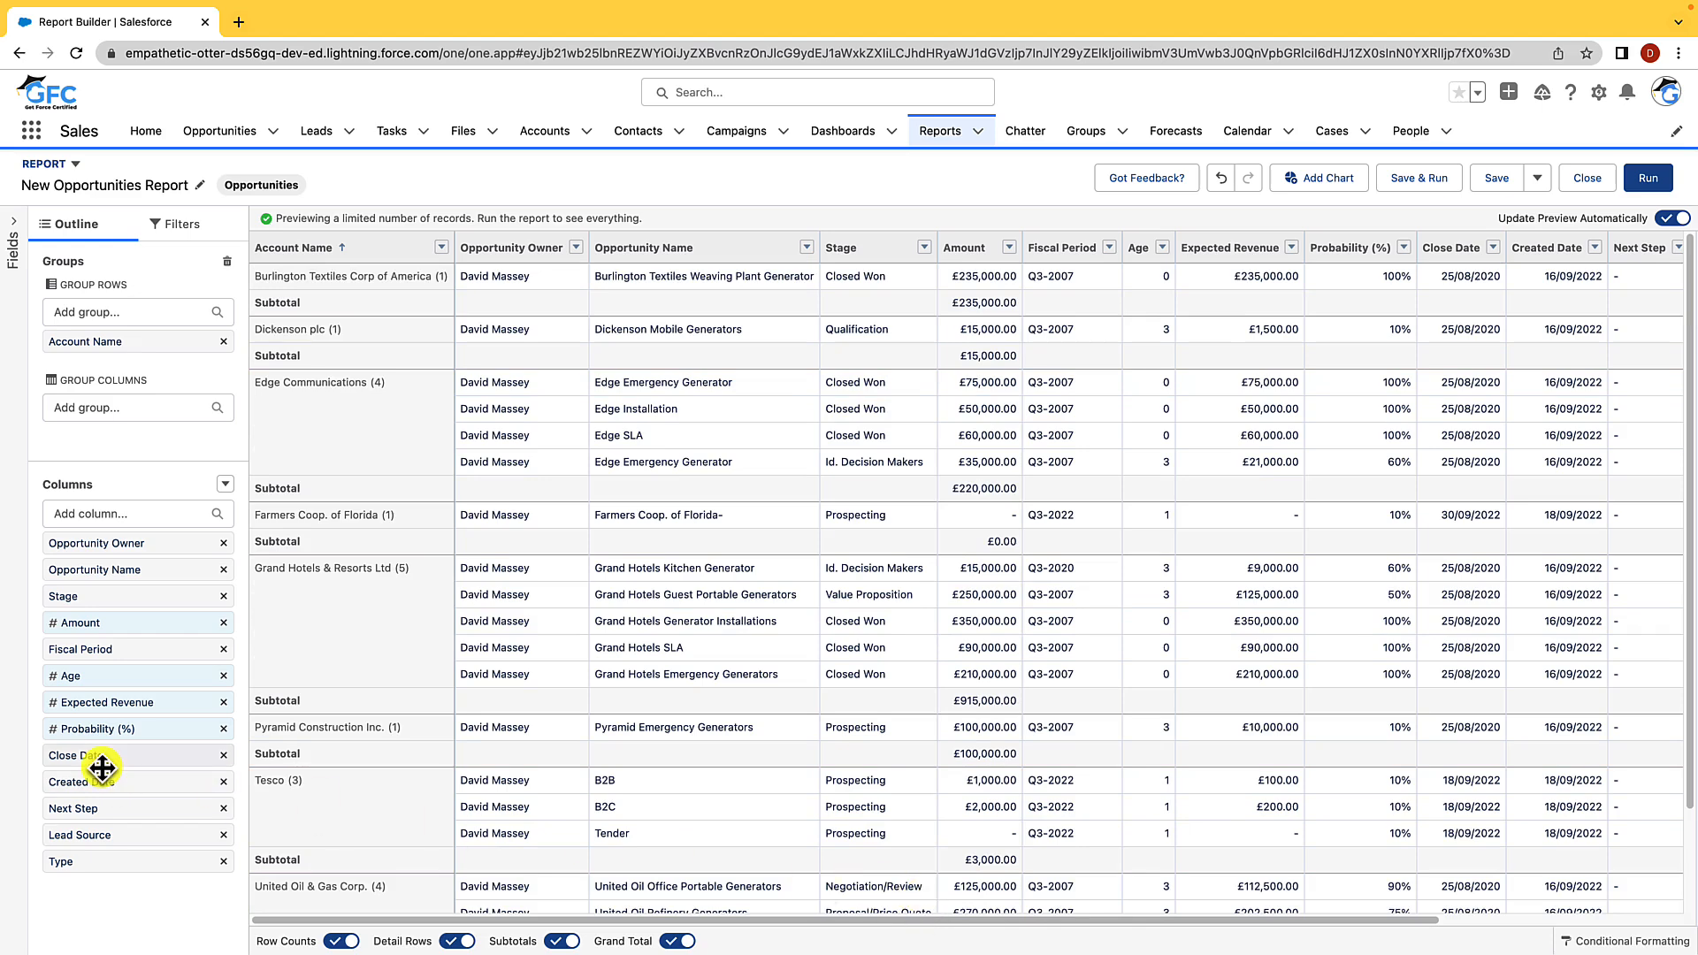
Group the rows by Close Date within each account and set that date grouping to Calendar Month
{"action": "left_click", "coordinate": [1493, 249]}
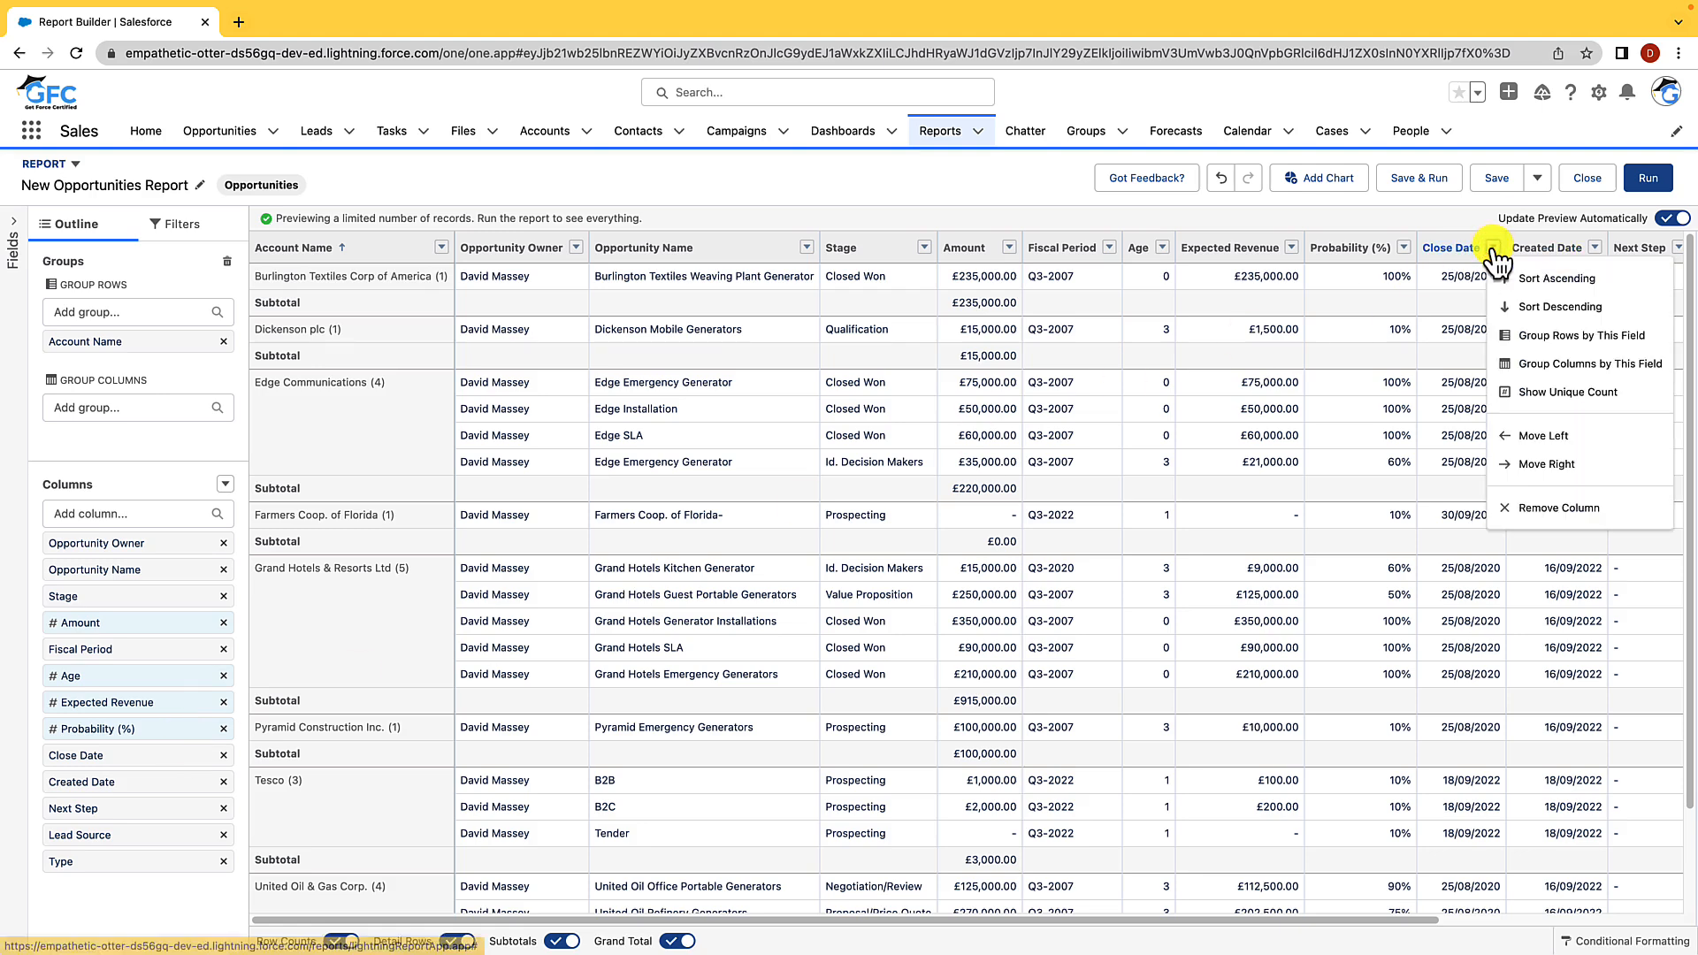
{"action": "left_click", "coordinate": [1533, 336]}
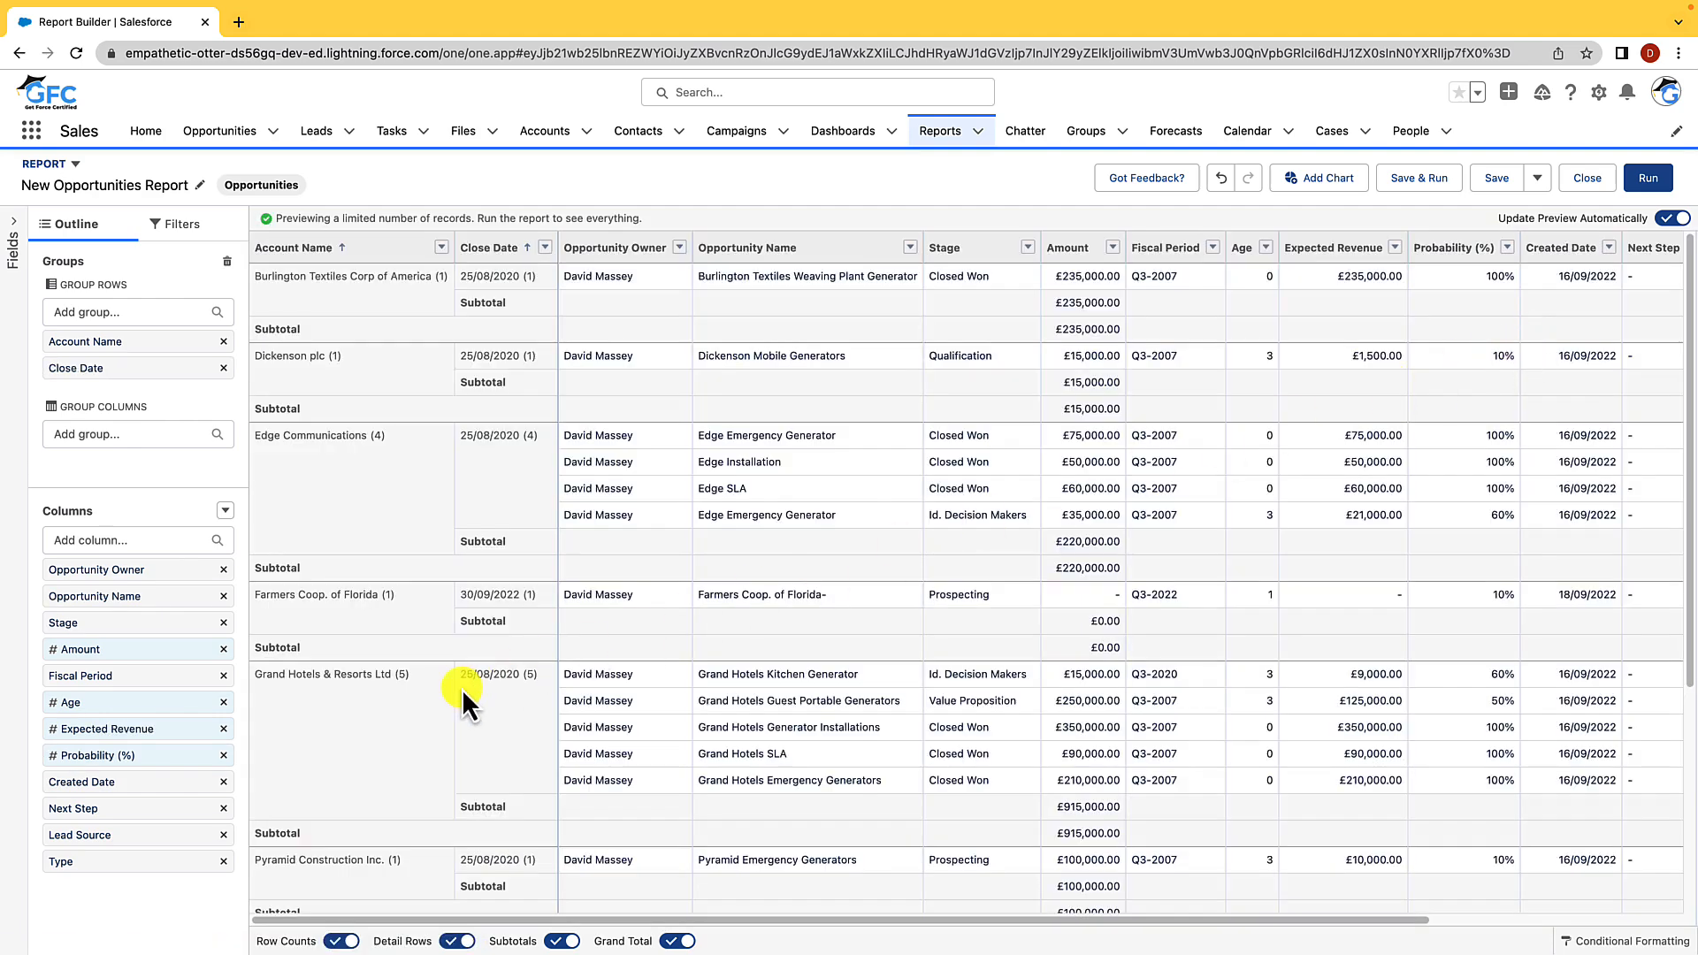
{"action": "left_click", "coordinate": [545, 247]}
{"action": "mouse_move", "coordinate": [619, 393]}
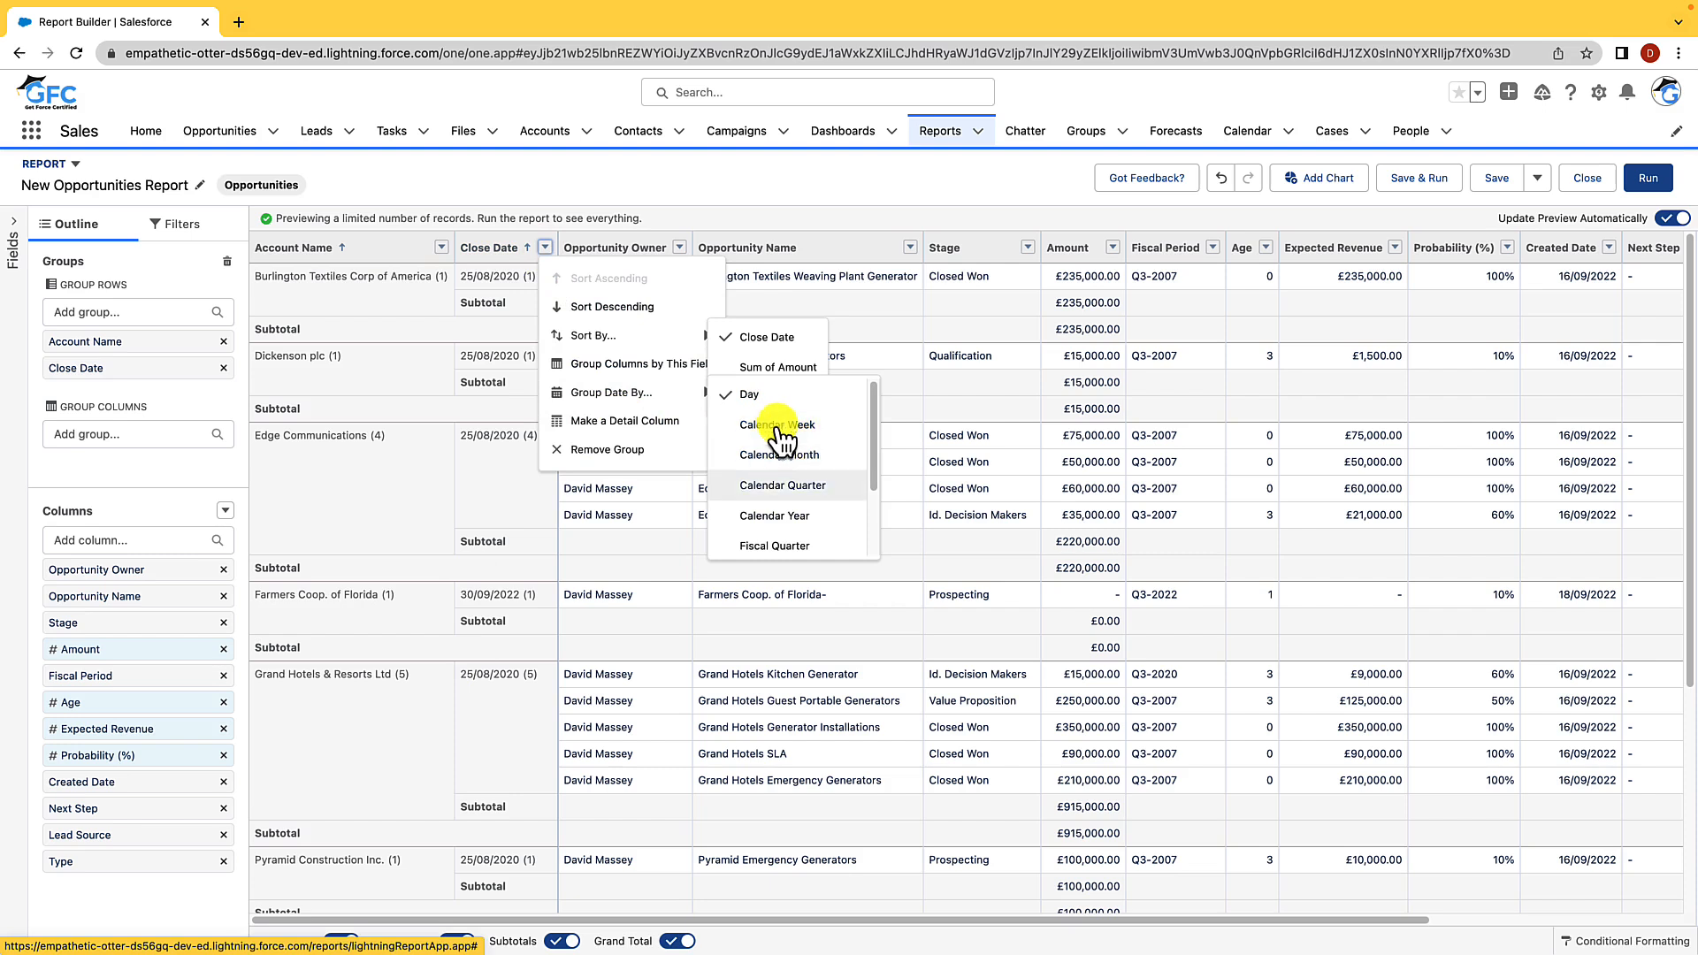
{"action": "scroll", "coordinate": [800, 524], "scroll_direction": "down", "scroll_amount": 2}
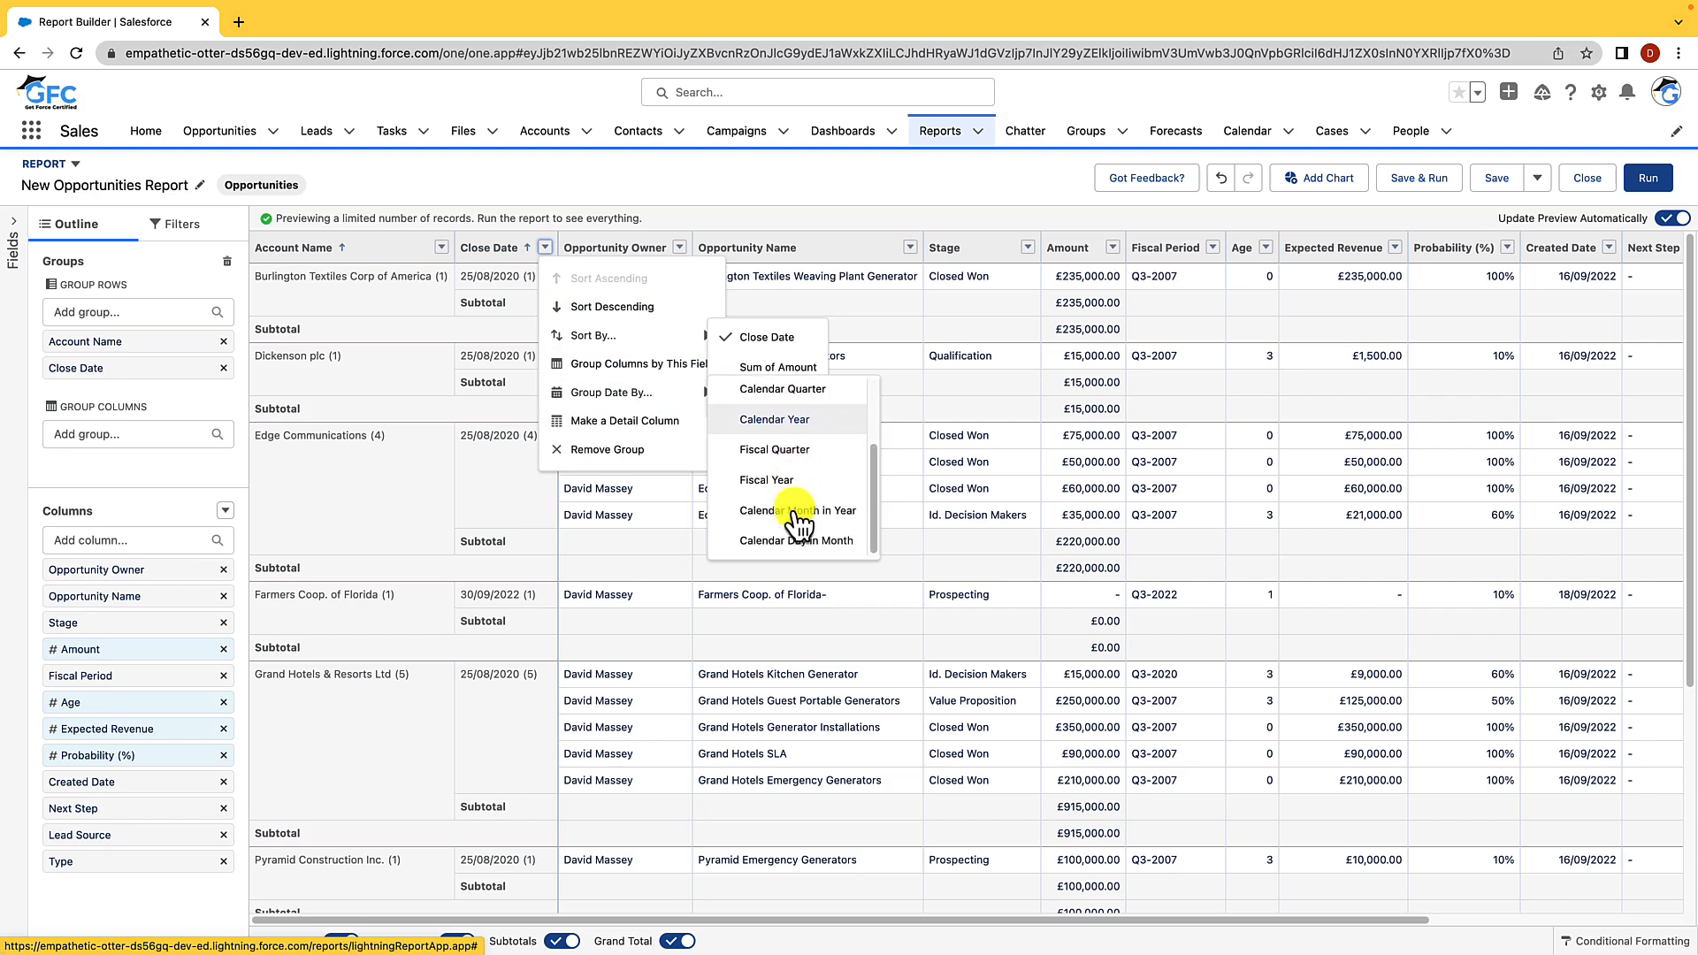
{"action": "scroll", "coordinate": [778, 519], "scroll_direction": "up", "scroll_amount": 2}
{"action": "left_click", "coordinate": [795, 454]}
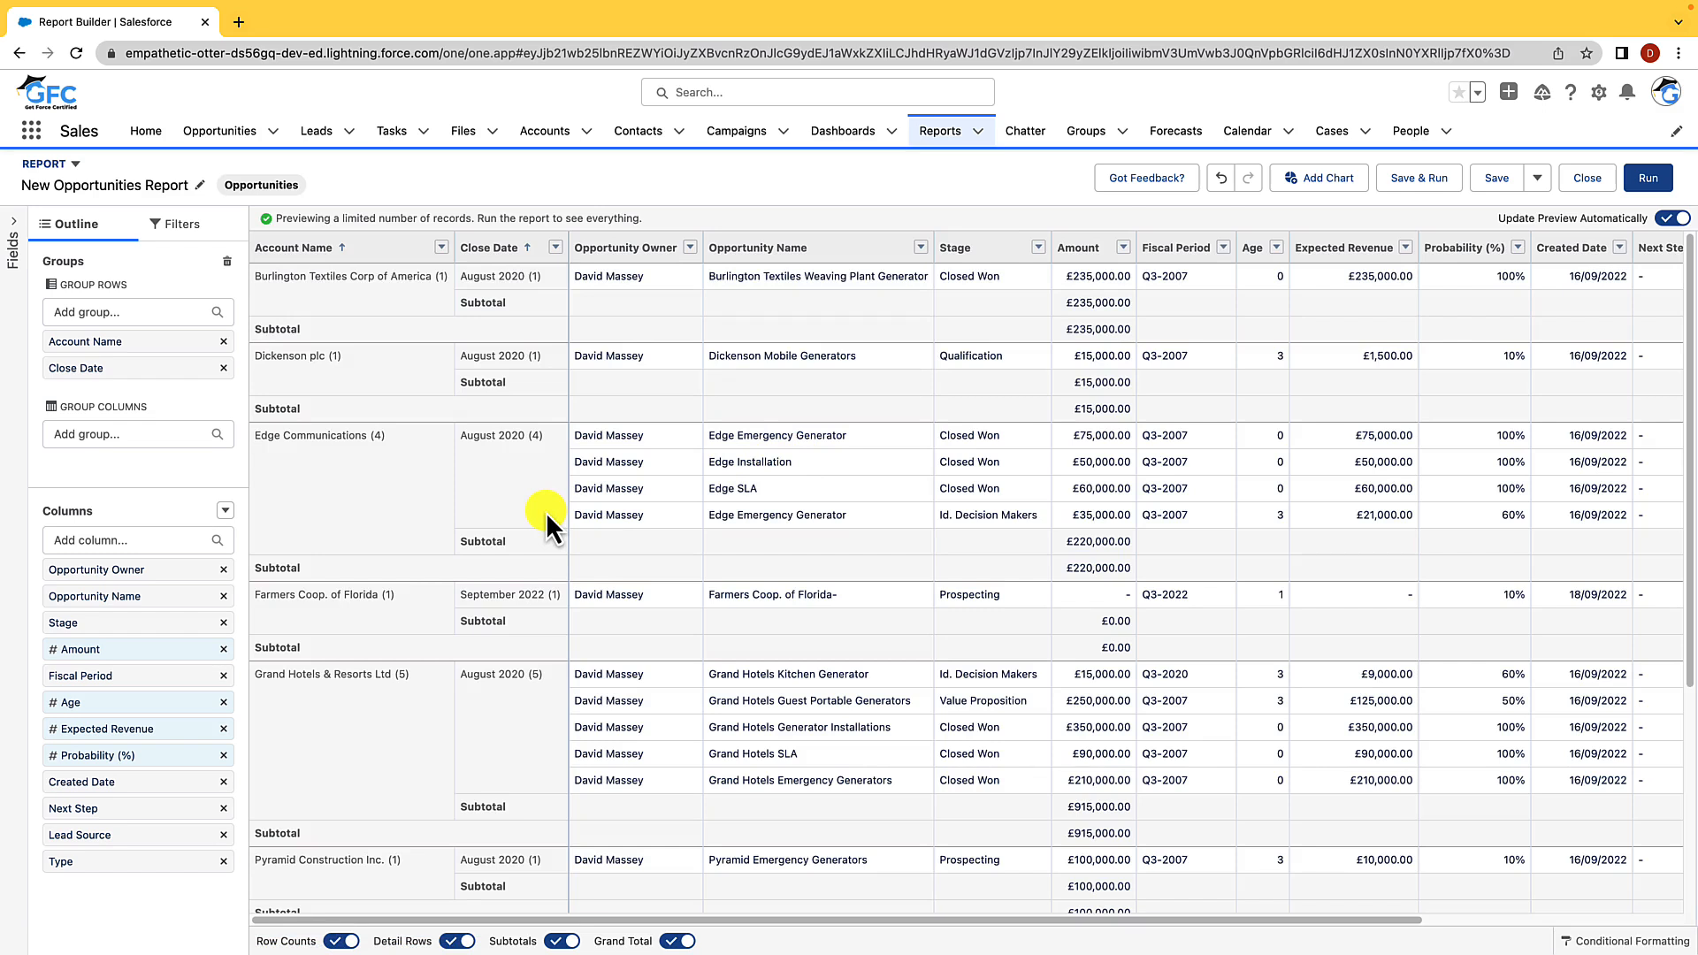
Add Stage as the third row group below Close Date and review the grouped rows
{"action": "left_click", "coordinate": [75, 311]}
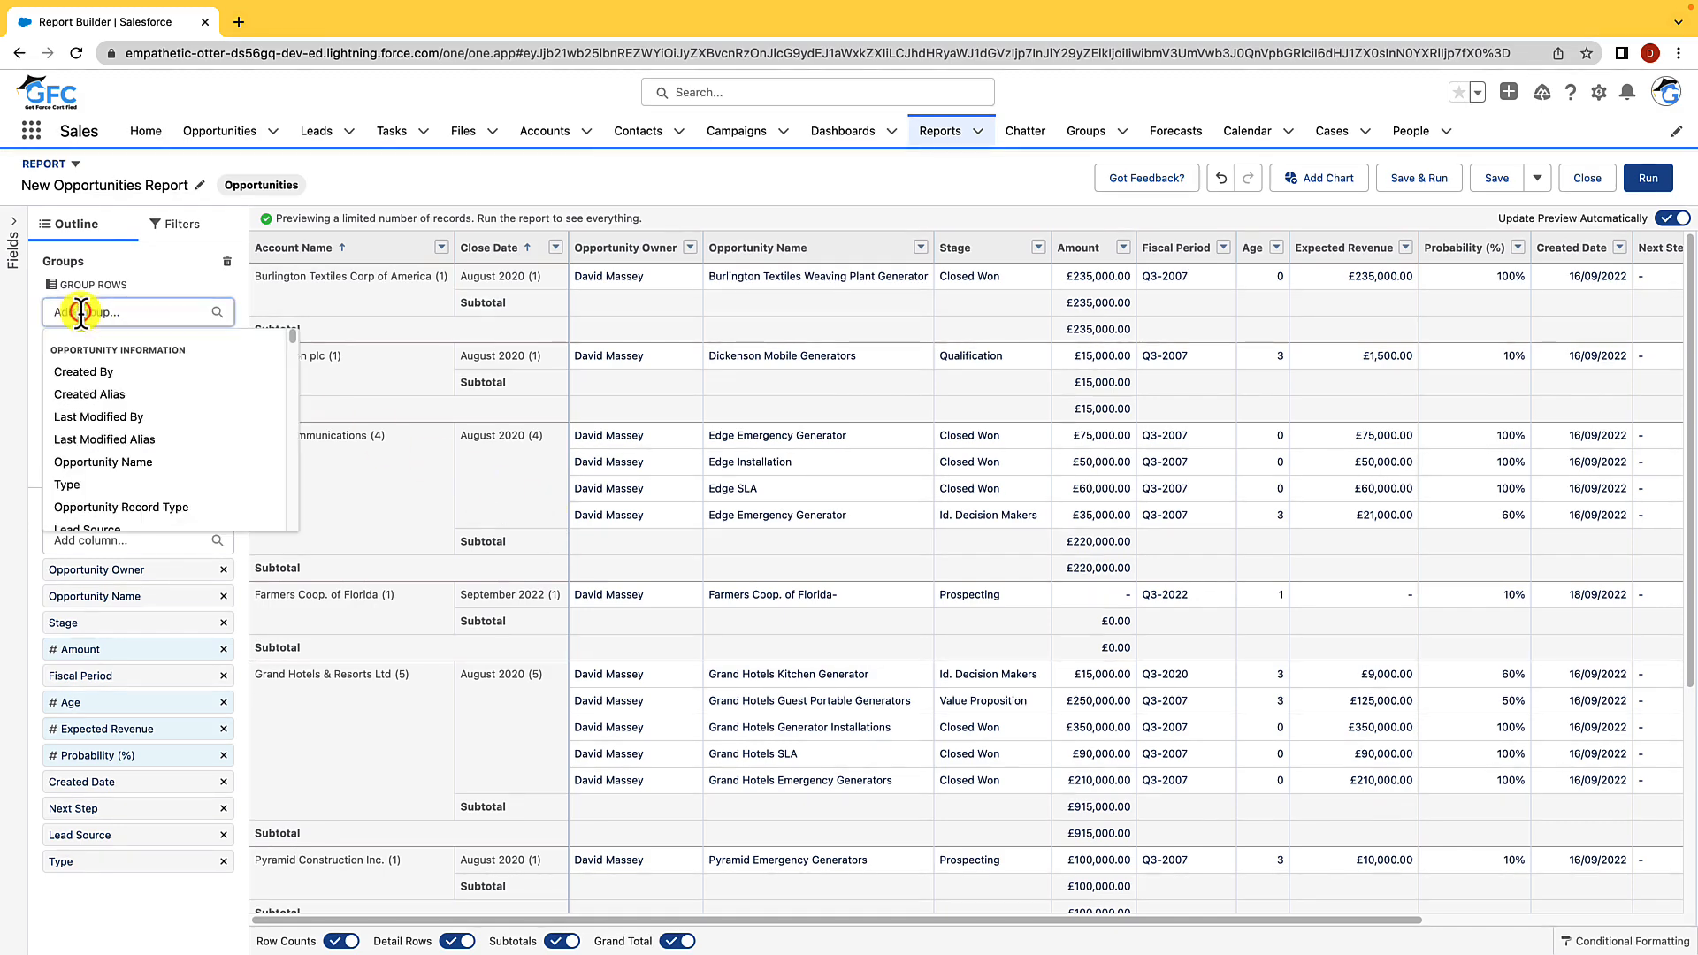
{"action": "type", "text": "stage"}
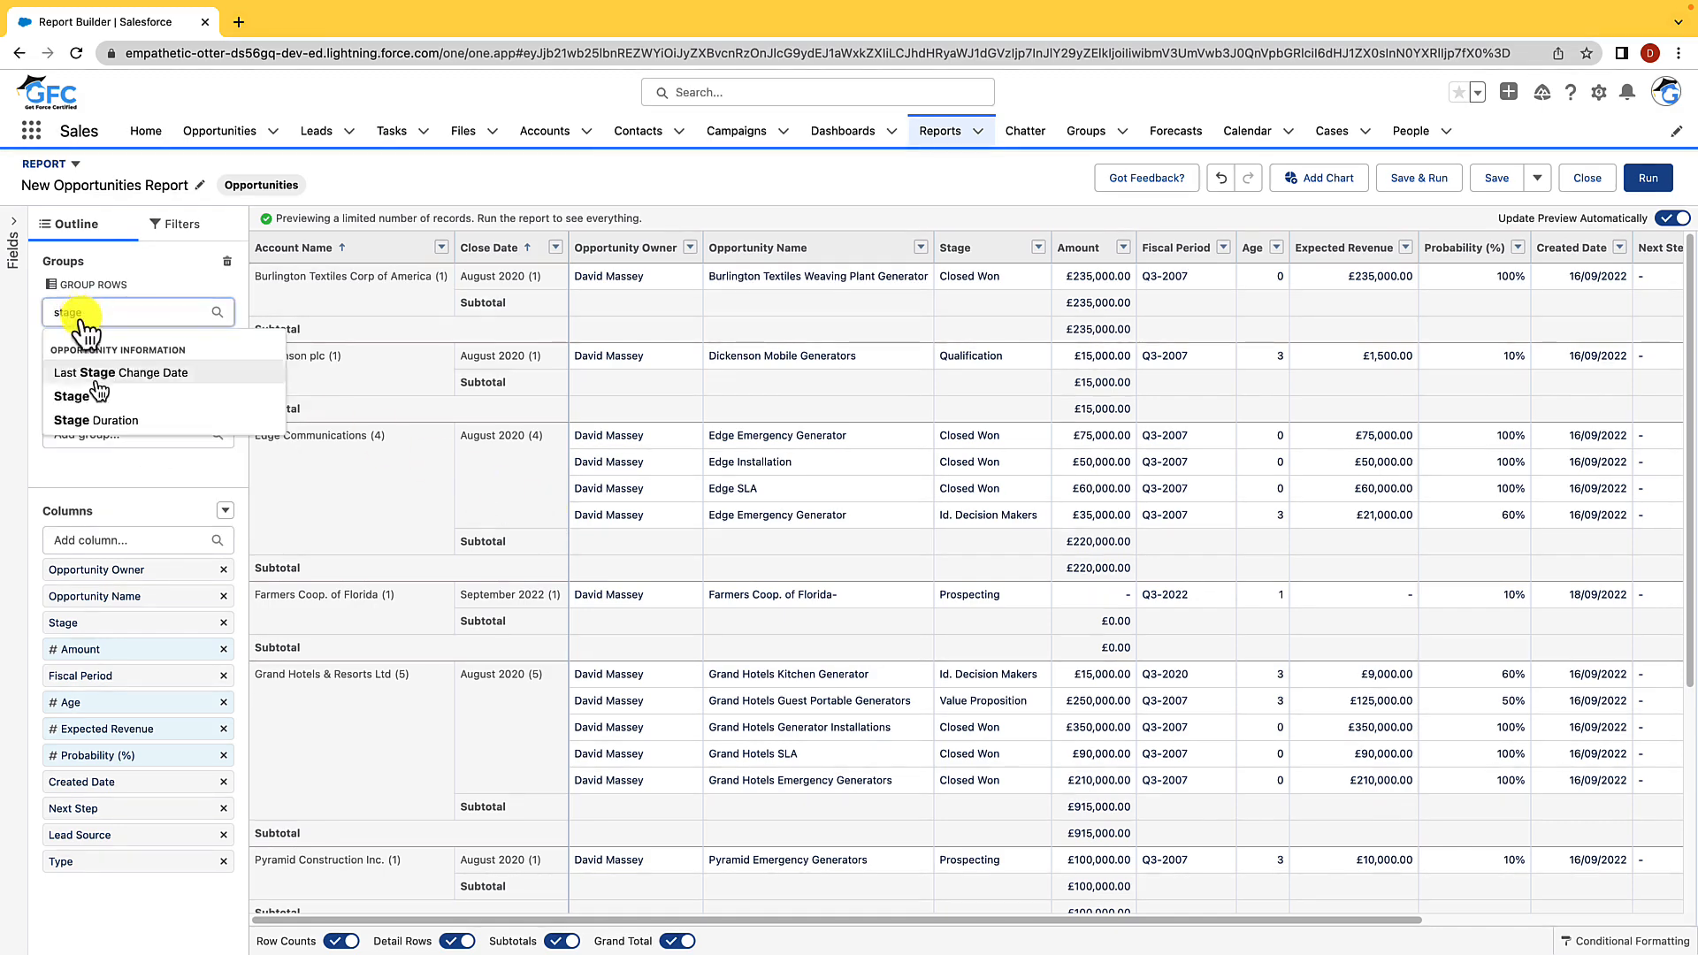
{"action": "left_click", "coordinate": [92, 395]}
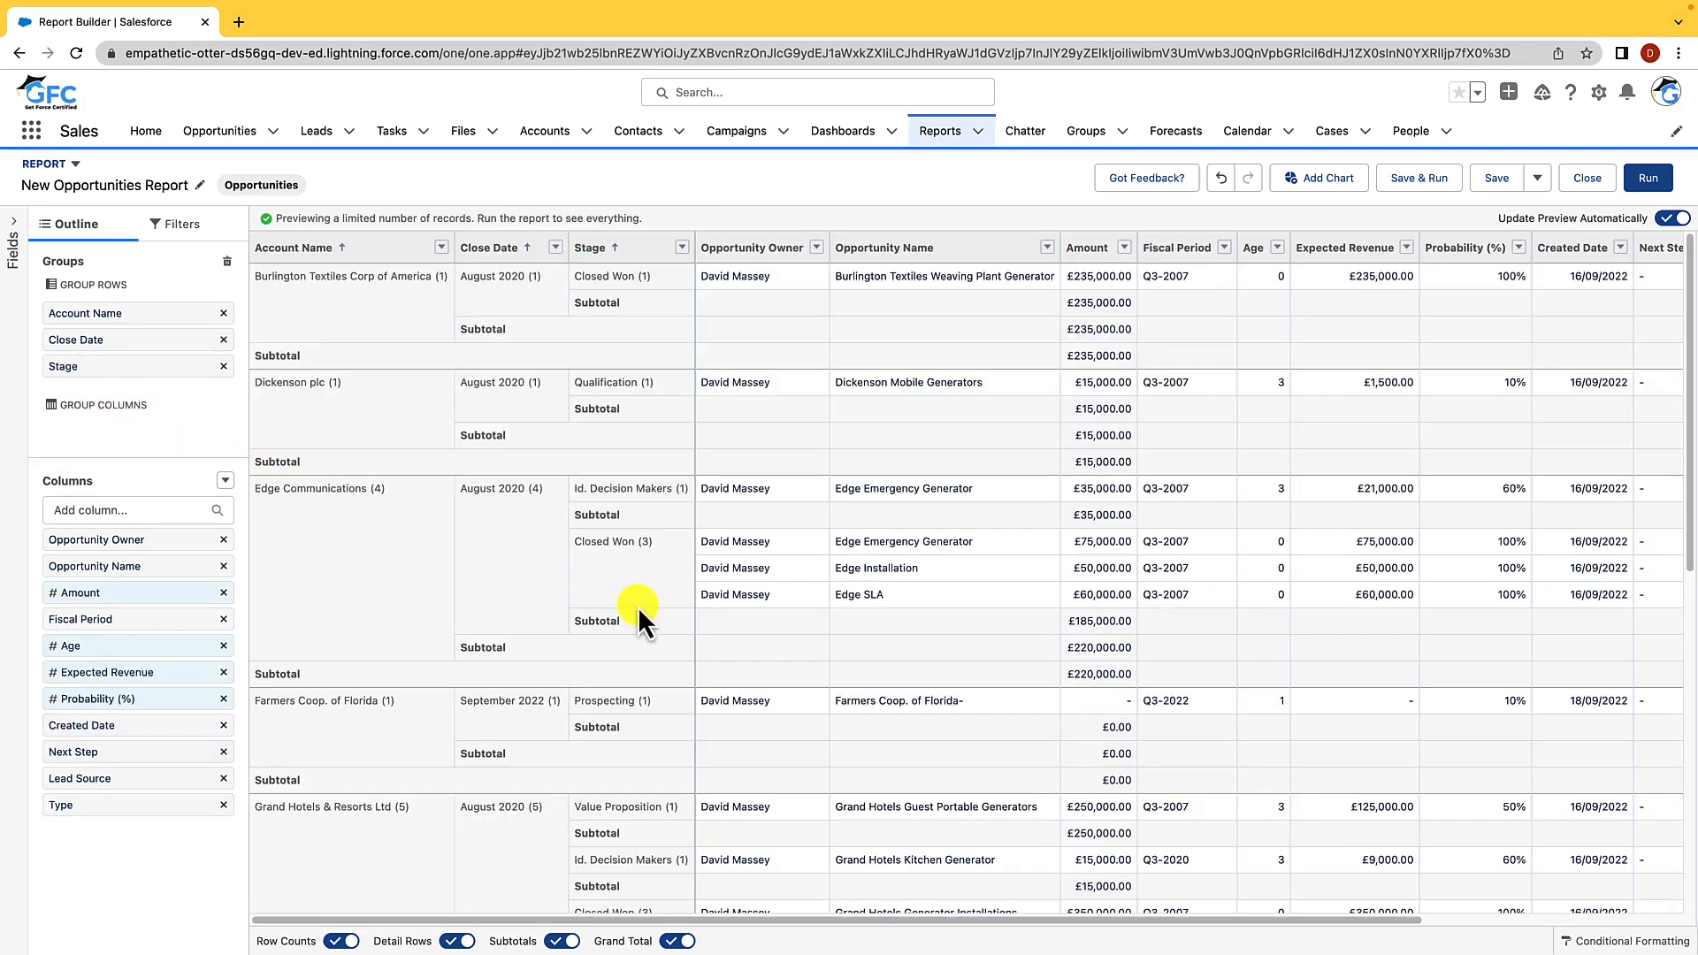
{"action": "scroll", "coordinate": [638, 607], "scroll_direction": "down", "scroll_amount": 2}
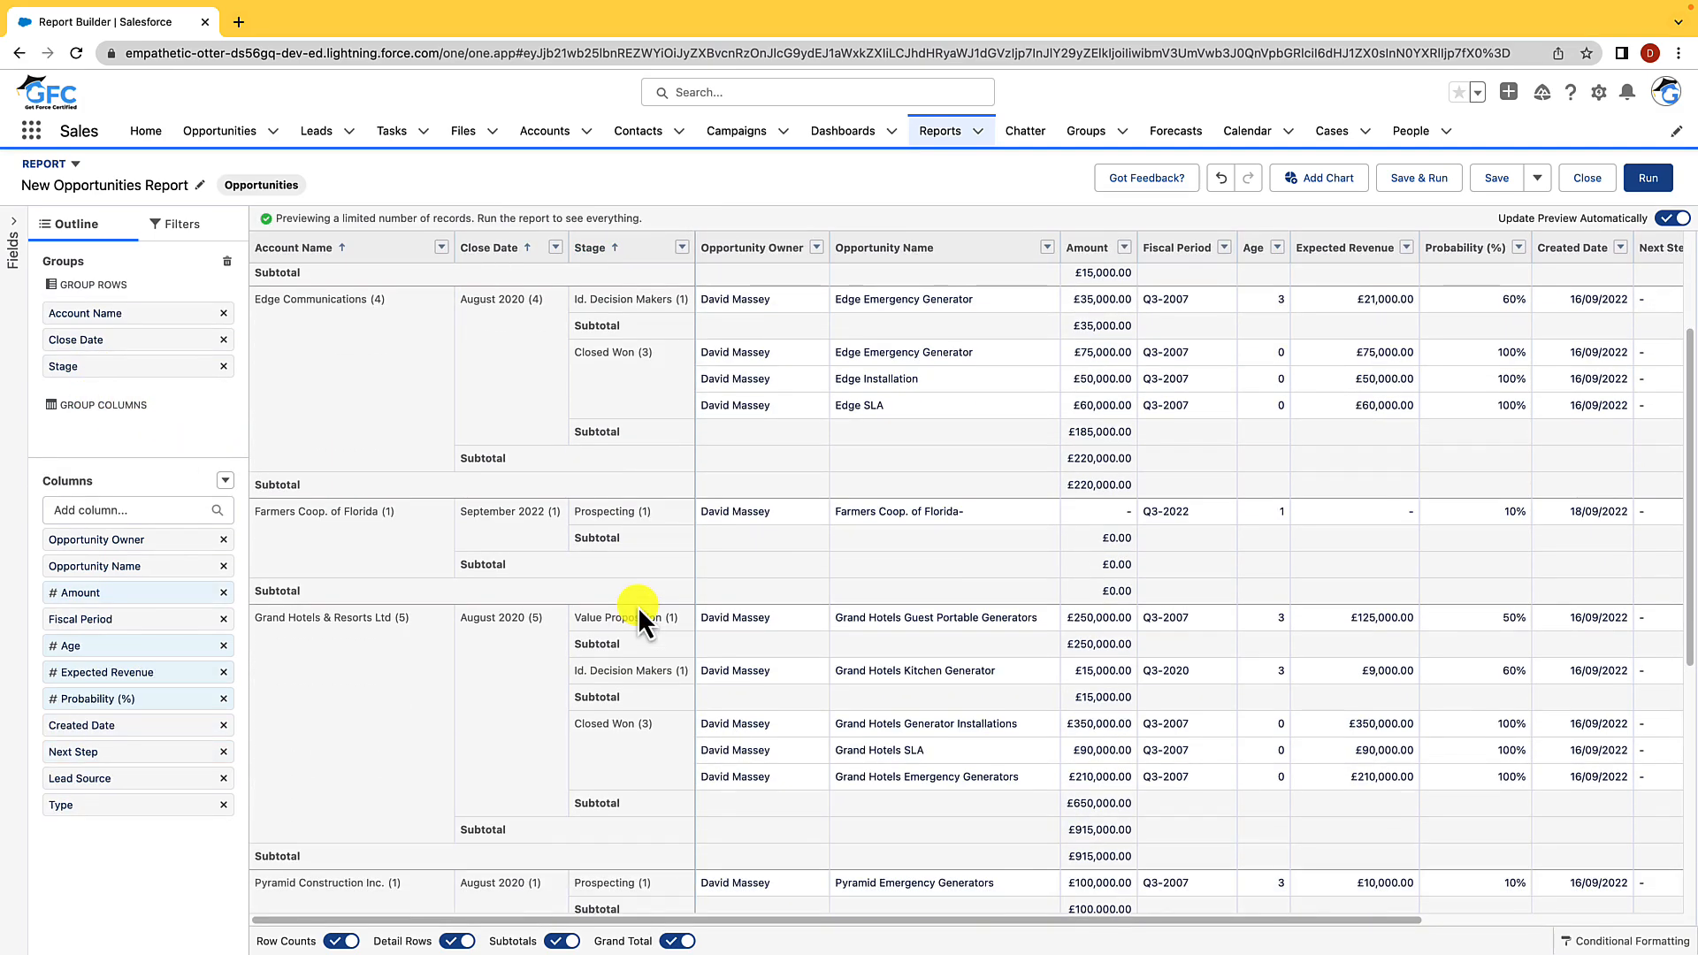
{"action": "scroll", "coordinate": [639, 607], "scroll_direction": "up", "scroll_amount": 2}
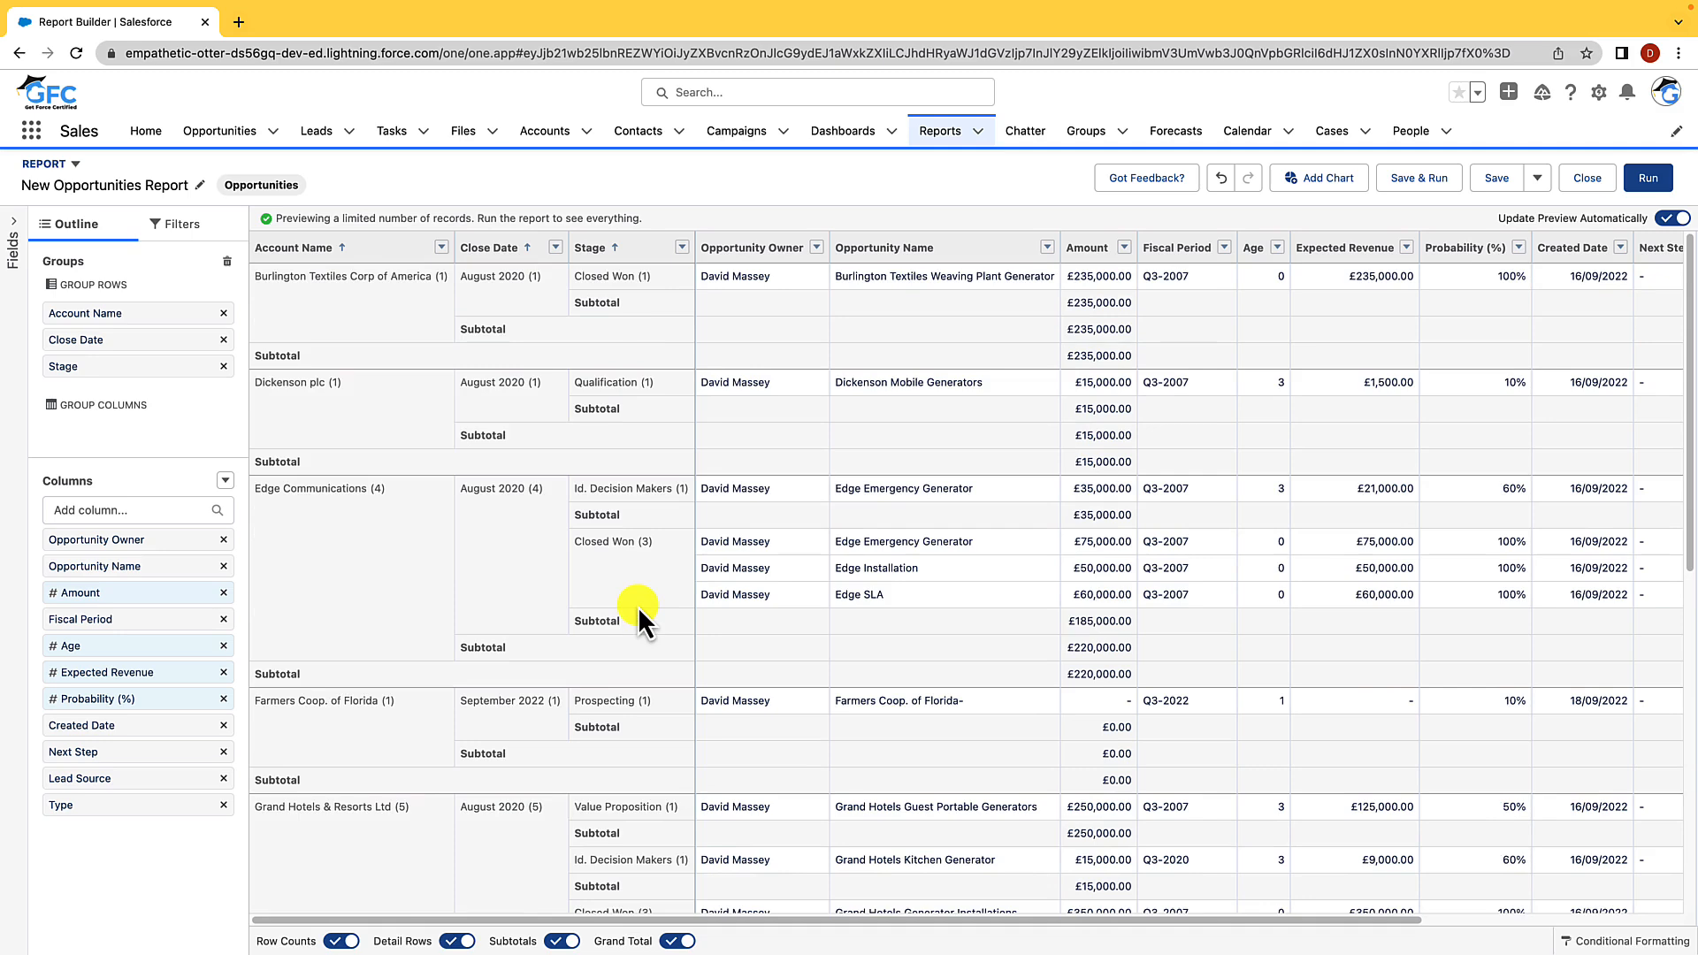
Add a chart to the opportunities report
{"action": "left_click", "coordinate": [1293, 178]}
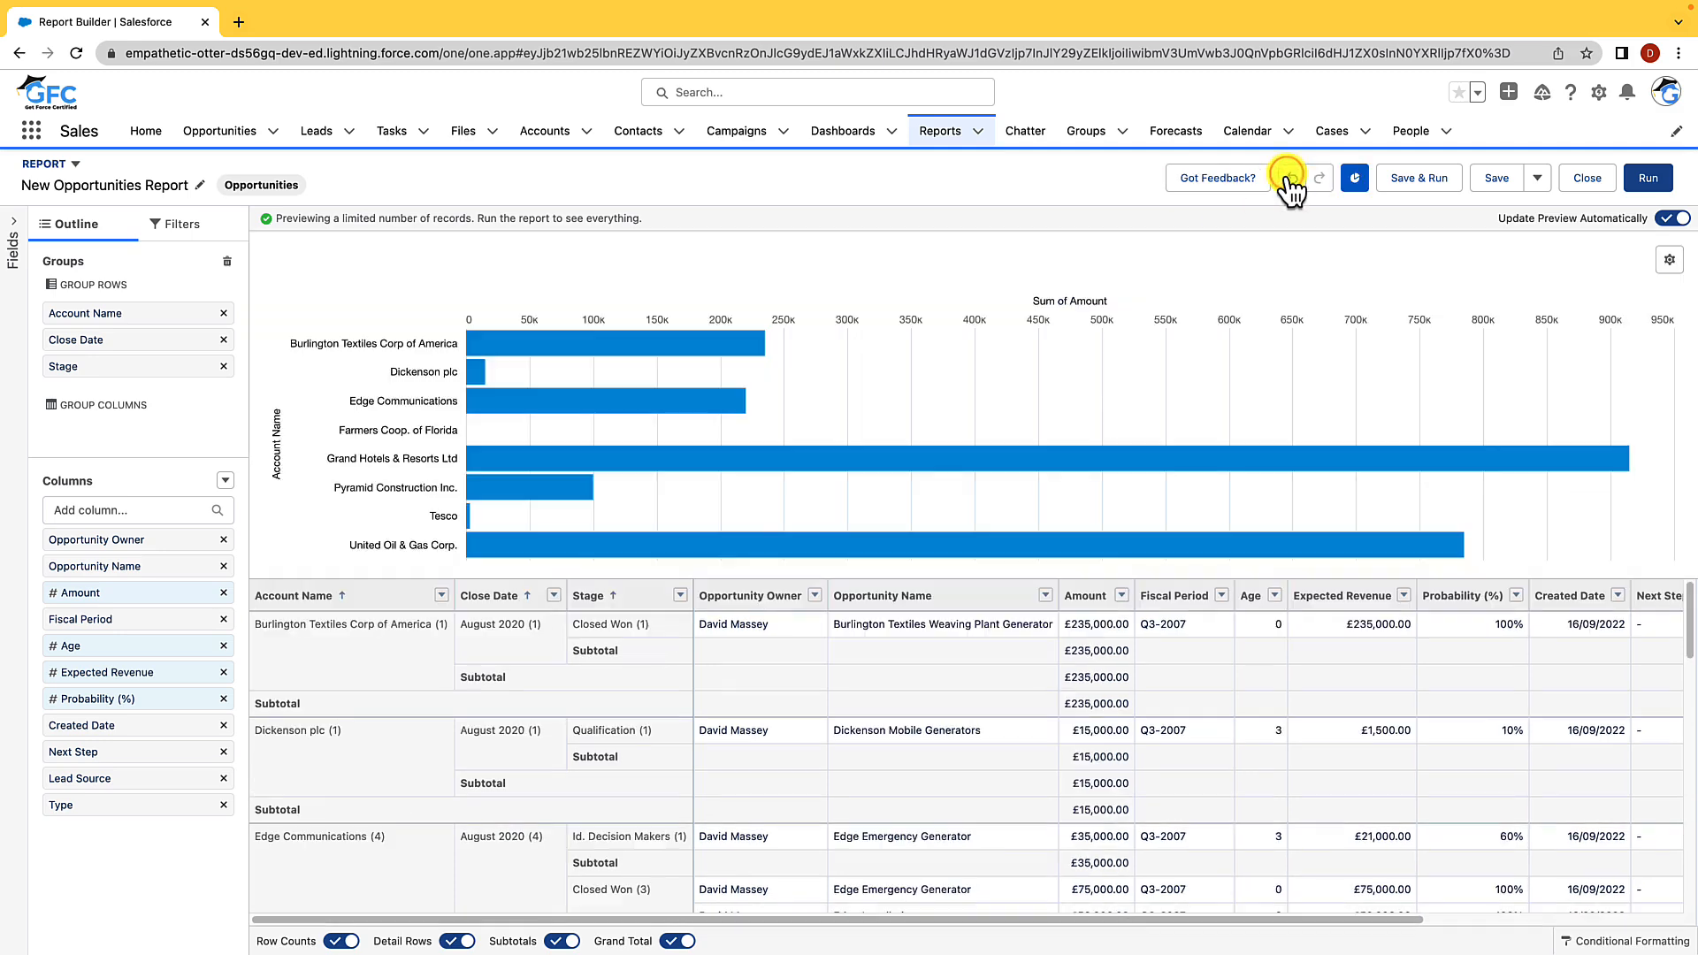